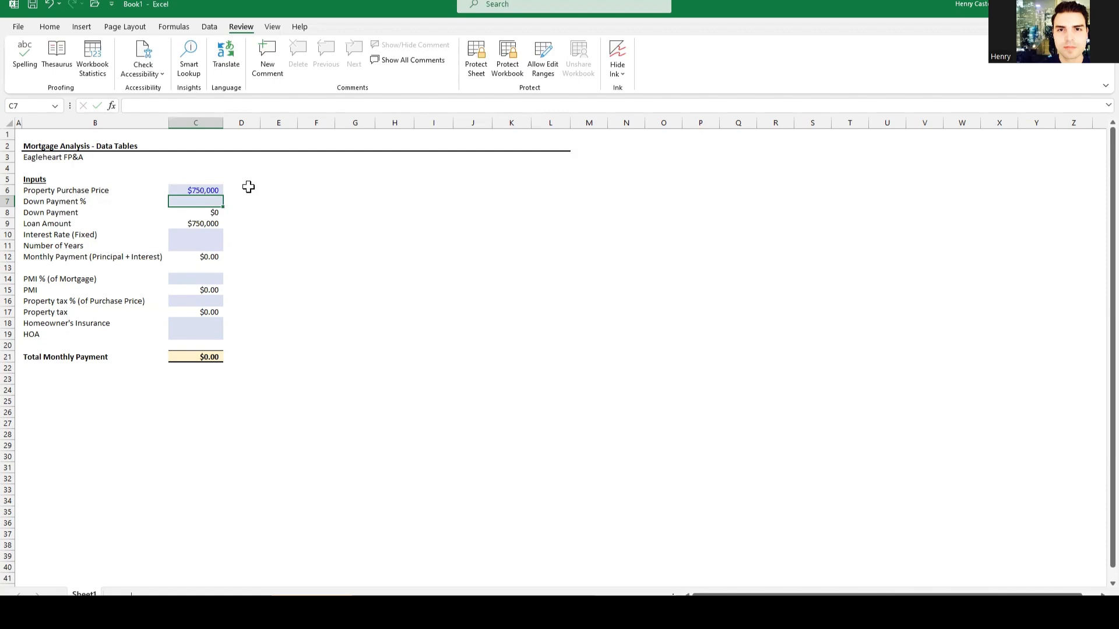
Step: Enter a 15% down payment in C7 and a 7% fixed interest rate in C10
type("15")
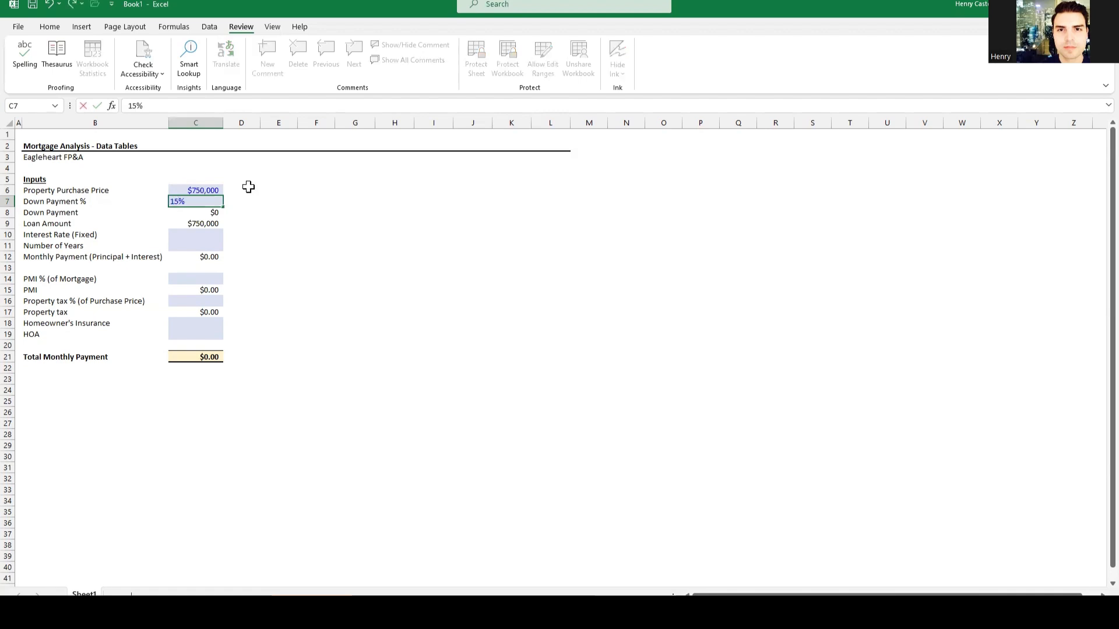
key("Return")
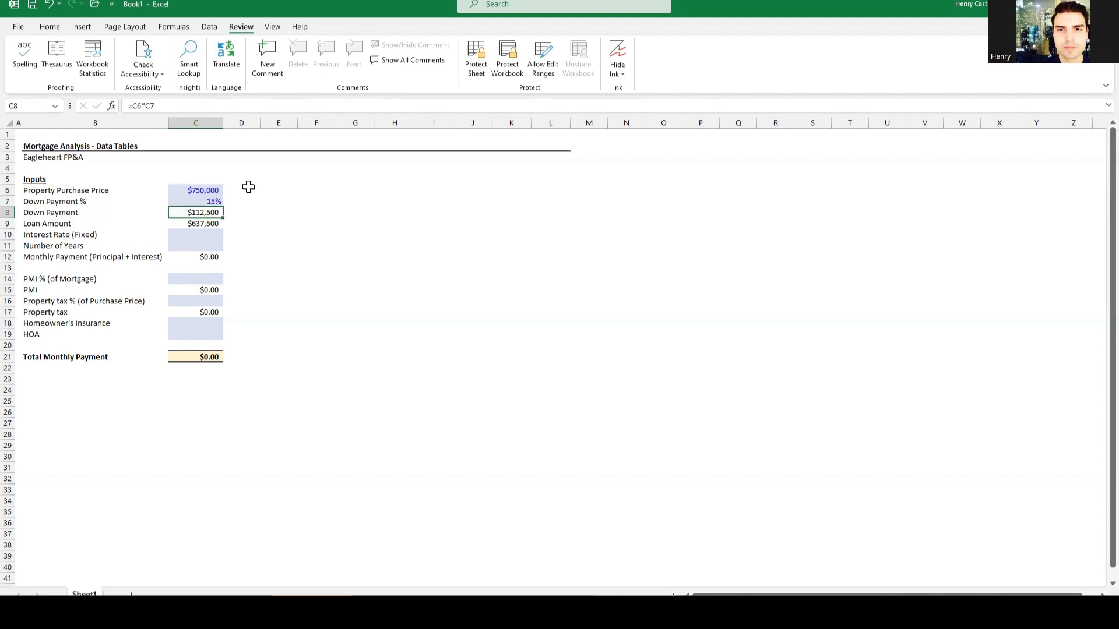
key("Down")
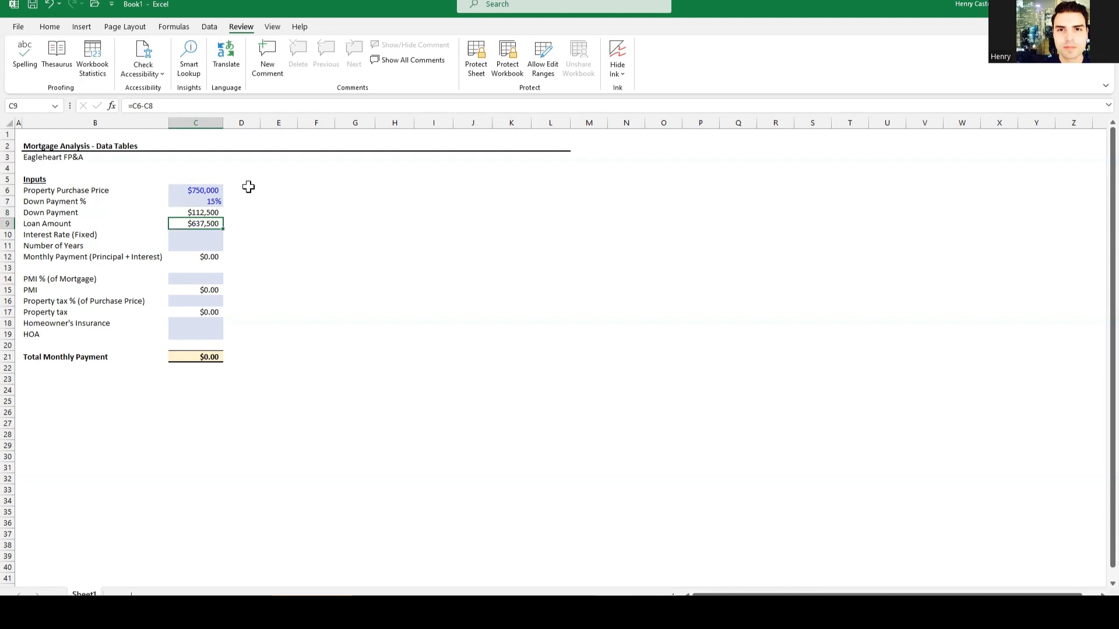
key("Down")
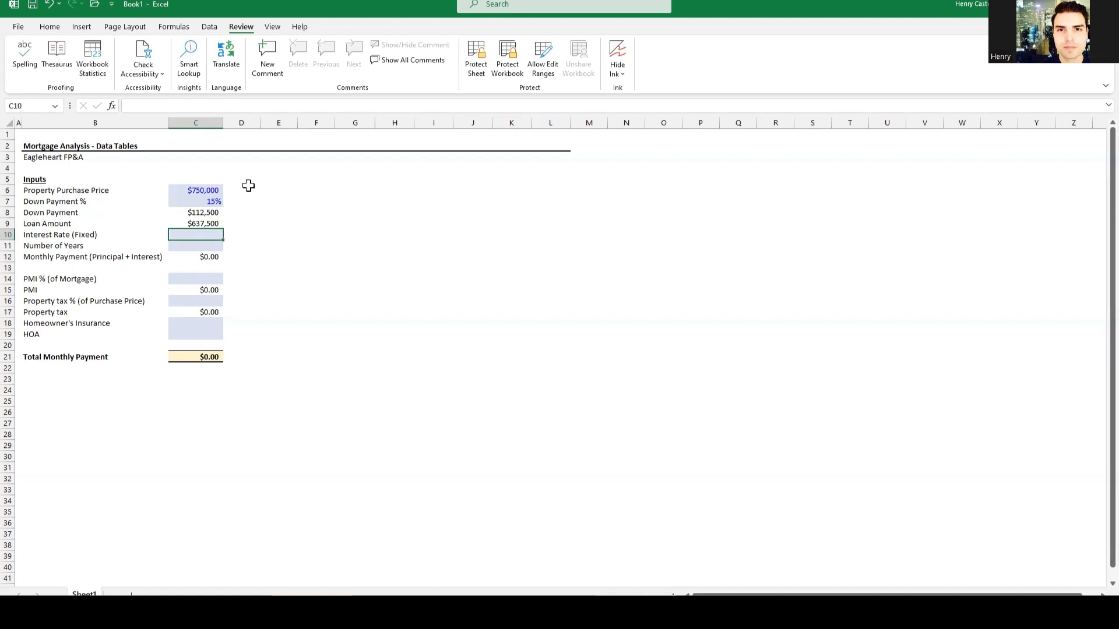
type("7")
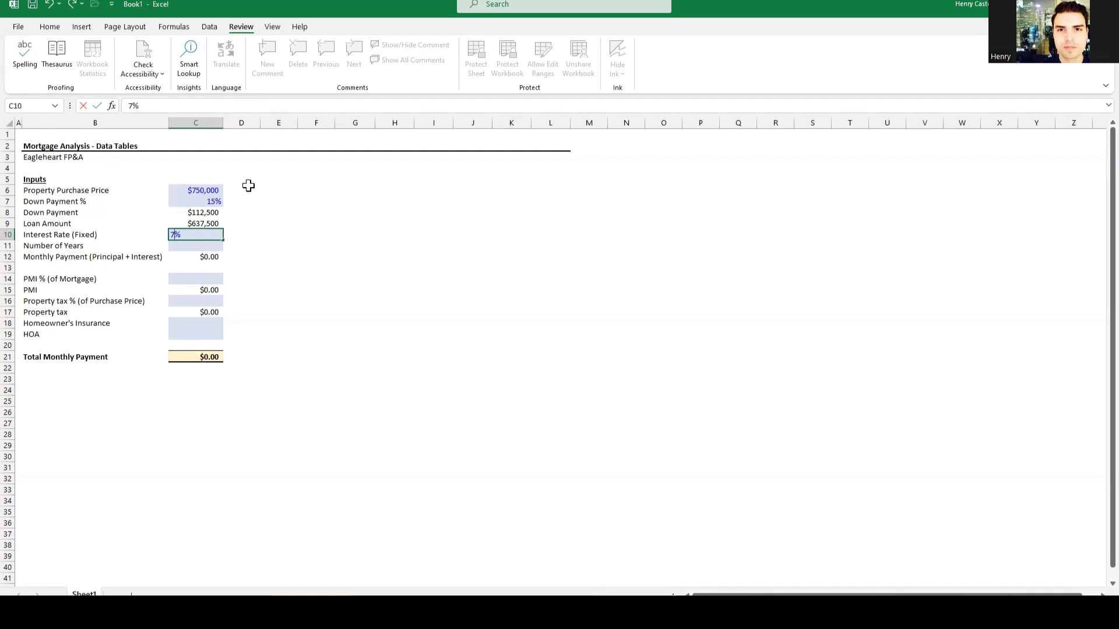
key("Return")
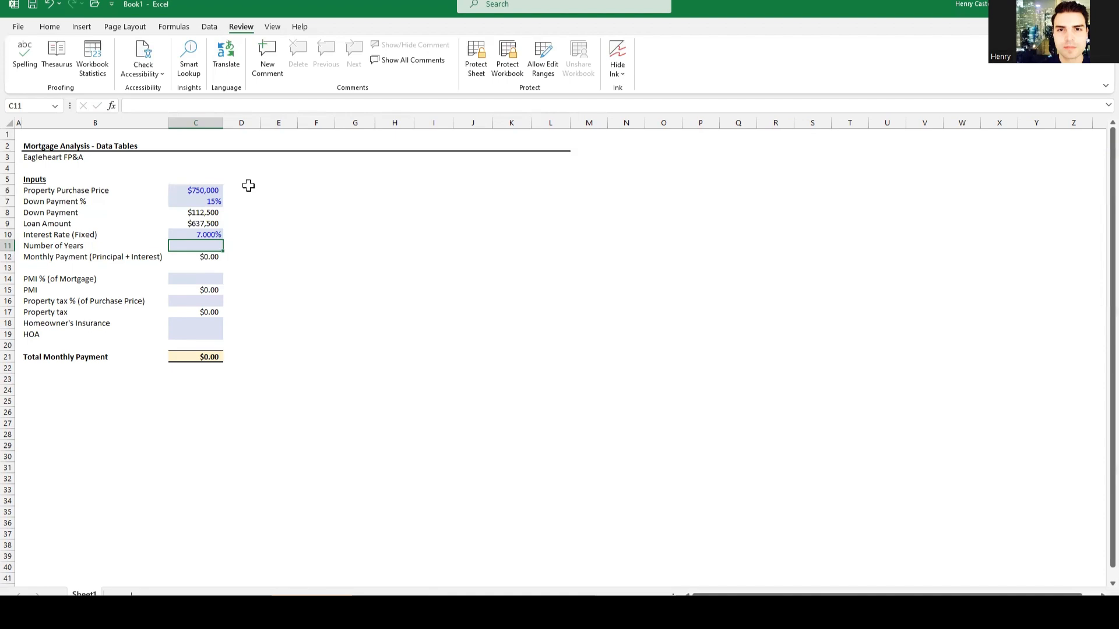
Step: Enter a 30-year loan term in C11, giving a $4,241.30 monthly payment
type("30")
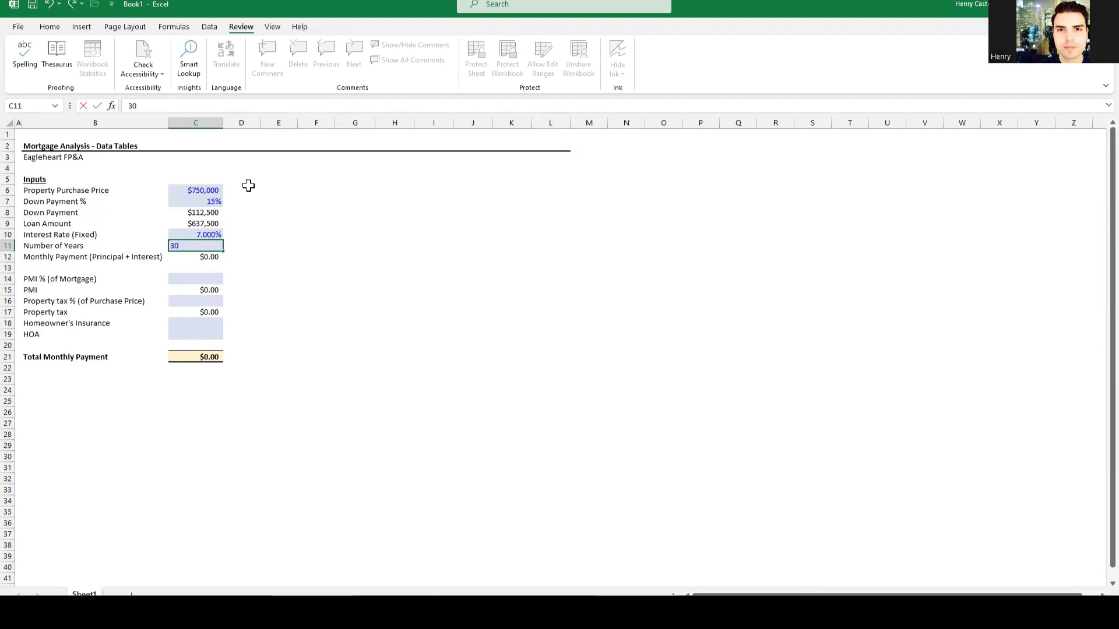
key("Return")
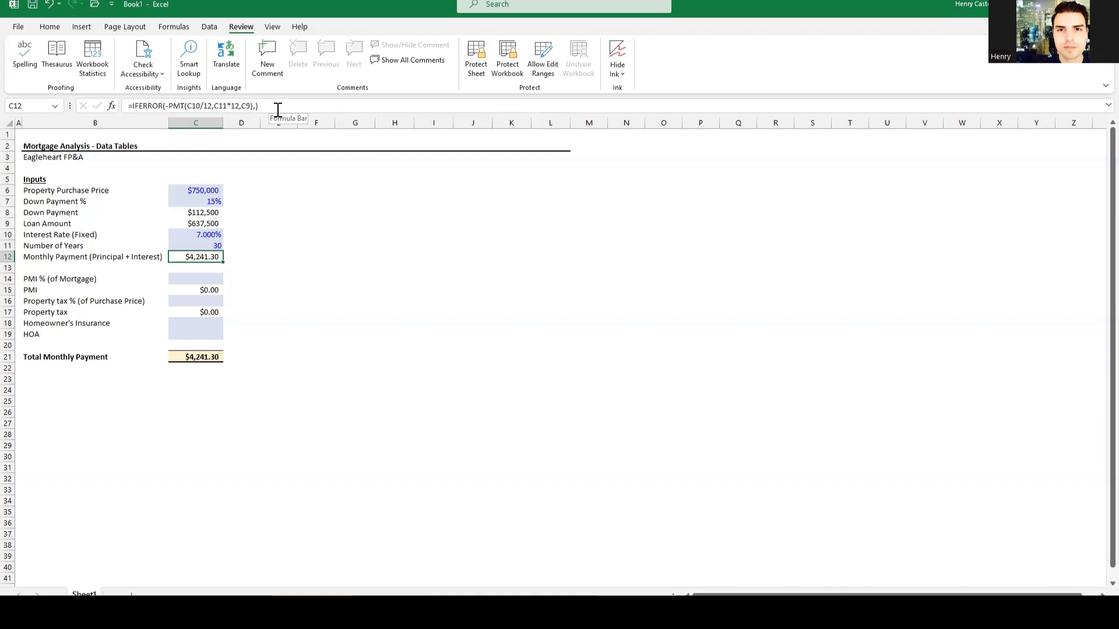
key("Down")
key("Down")
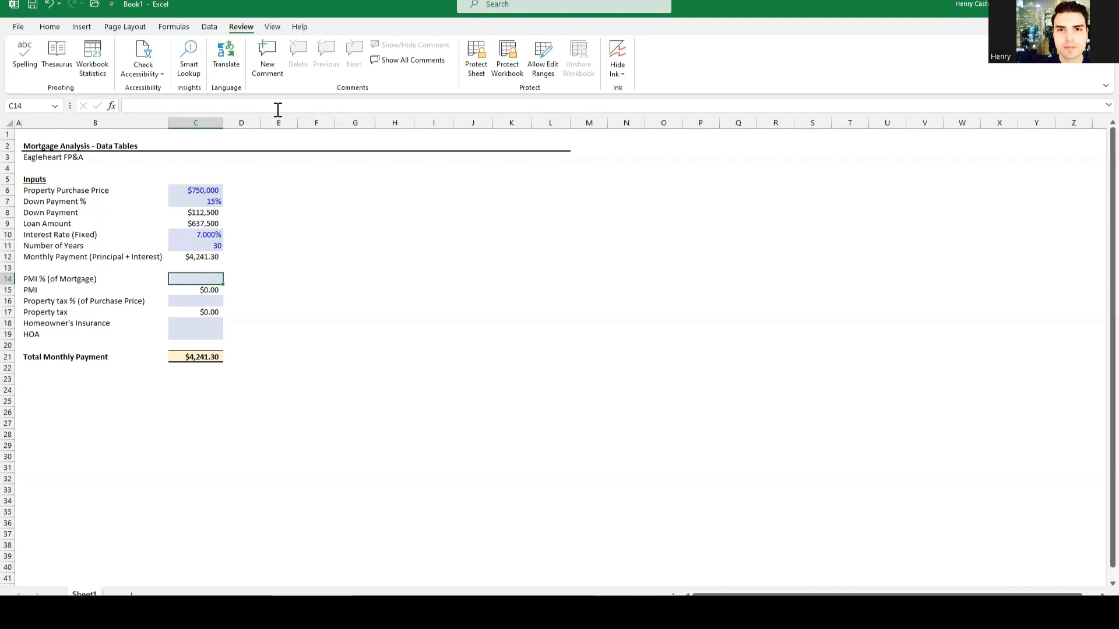
Step: Enter 1% PMI in C14 and 1.25% property tax in C16, checking C17's formula
type("1")
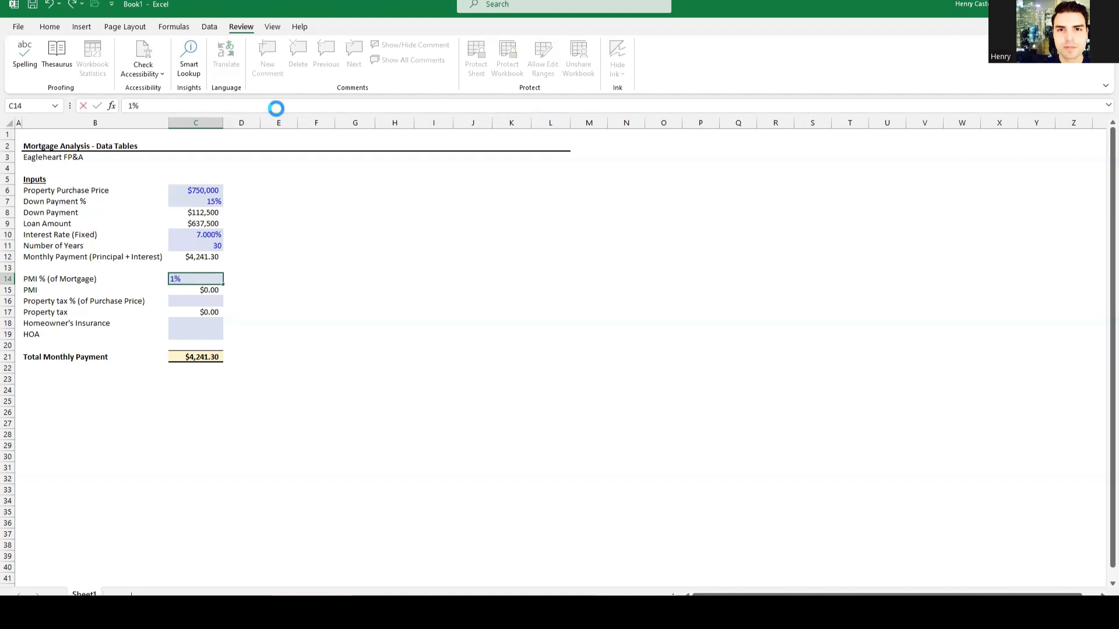
key("Return")
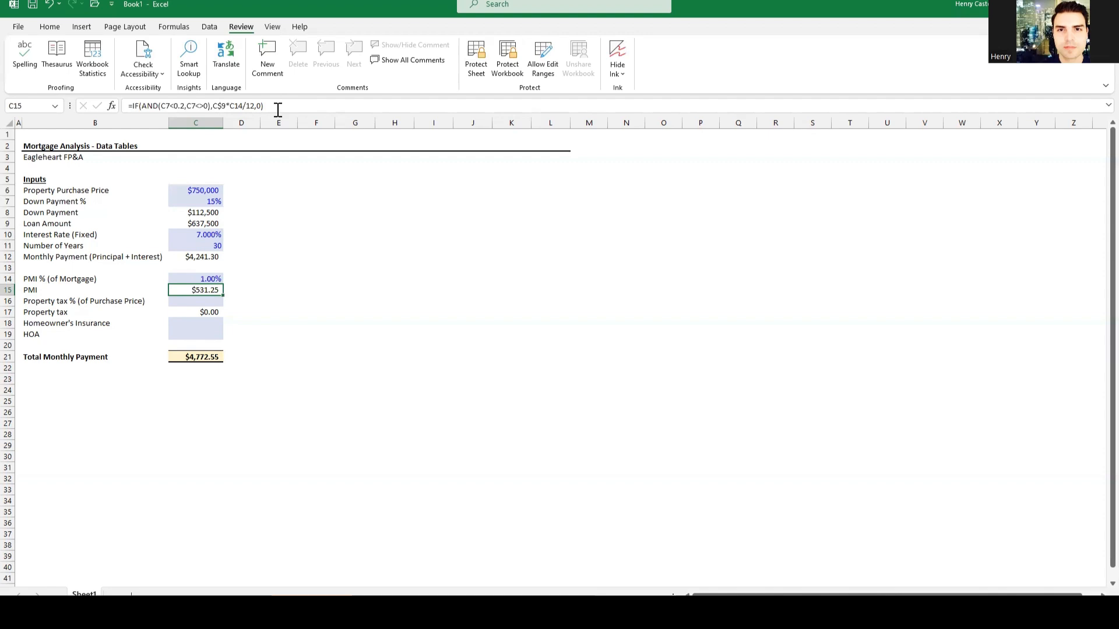
key("Down")
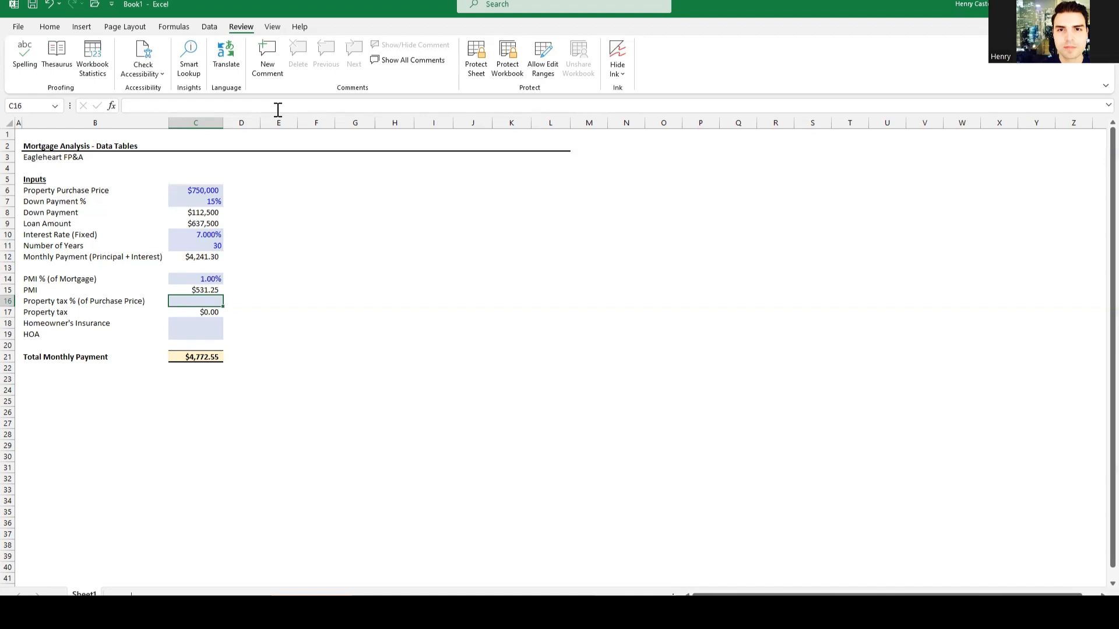
type("1.%")
type("25")
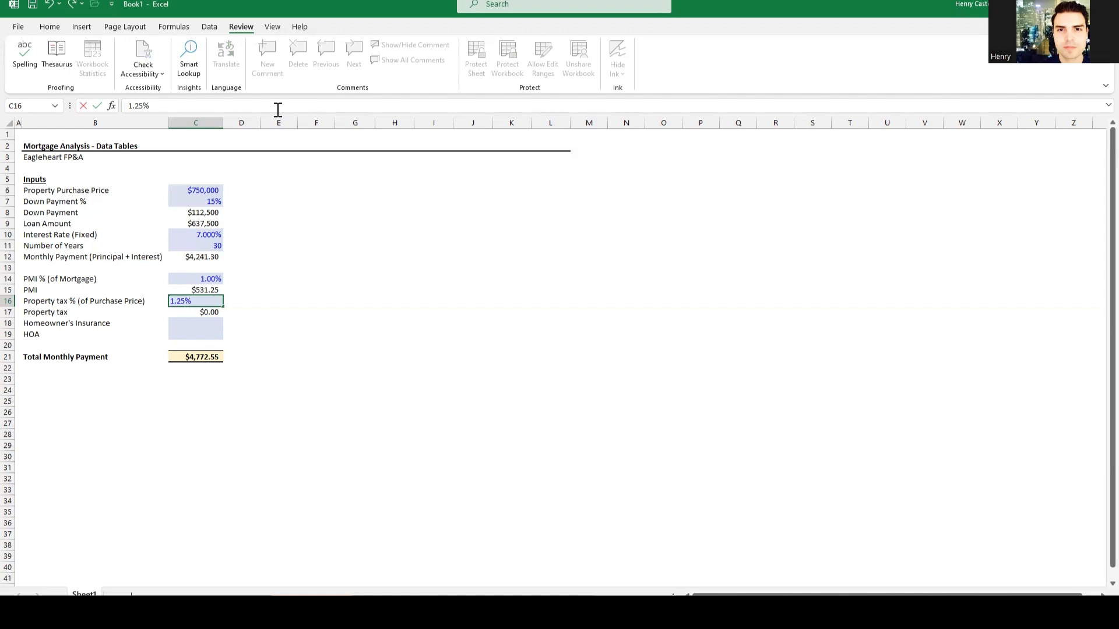
key("Return")
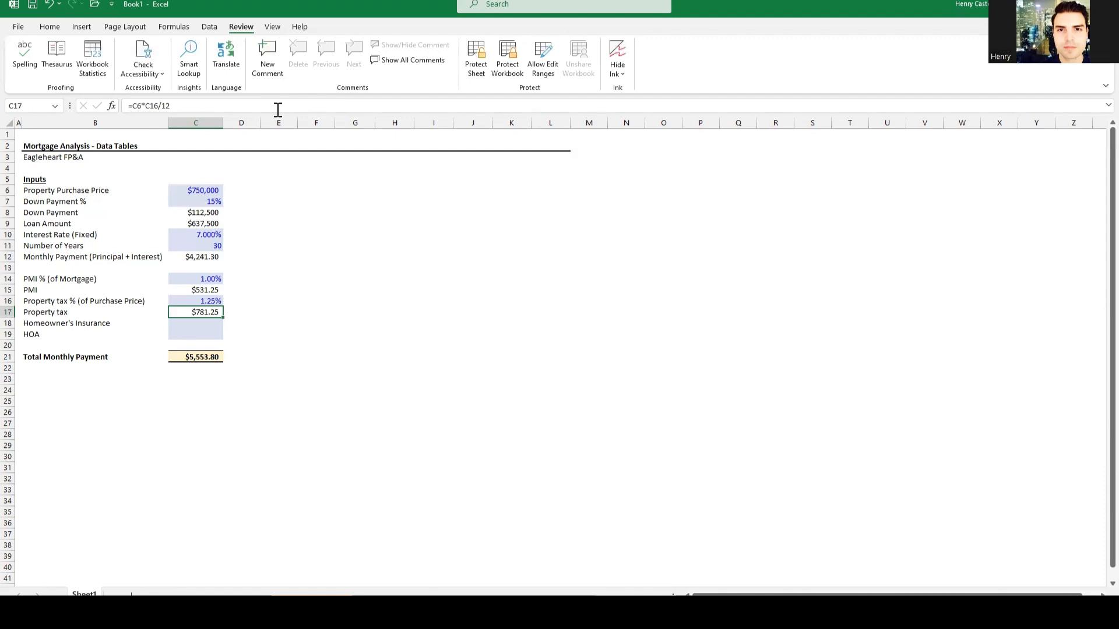
key("F2")
key("Escape")
key("Down")
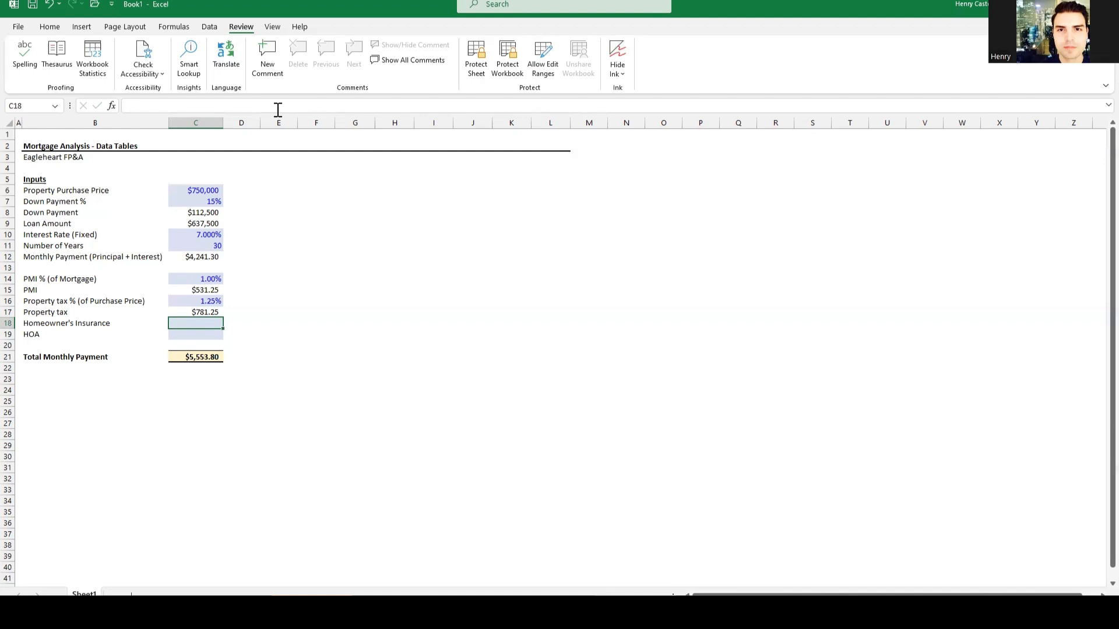
Step: Enter $100 homeowner's insurance in C18 and $0 HOA in C19
type("100")
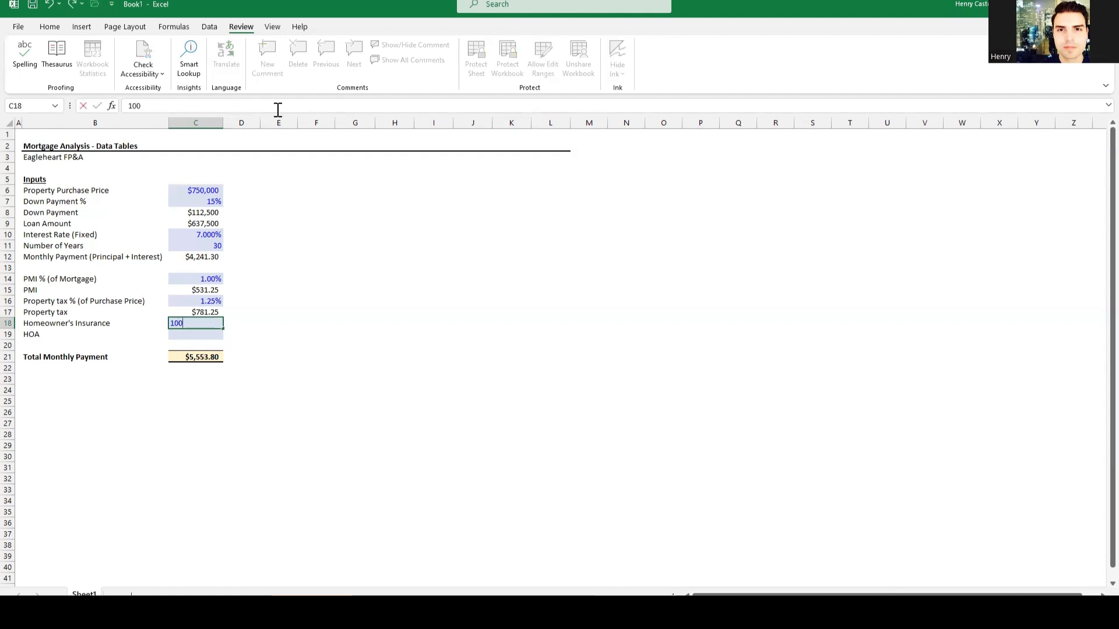
key("Return")
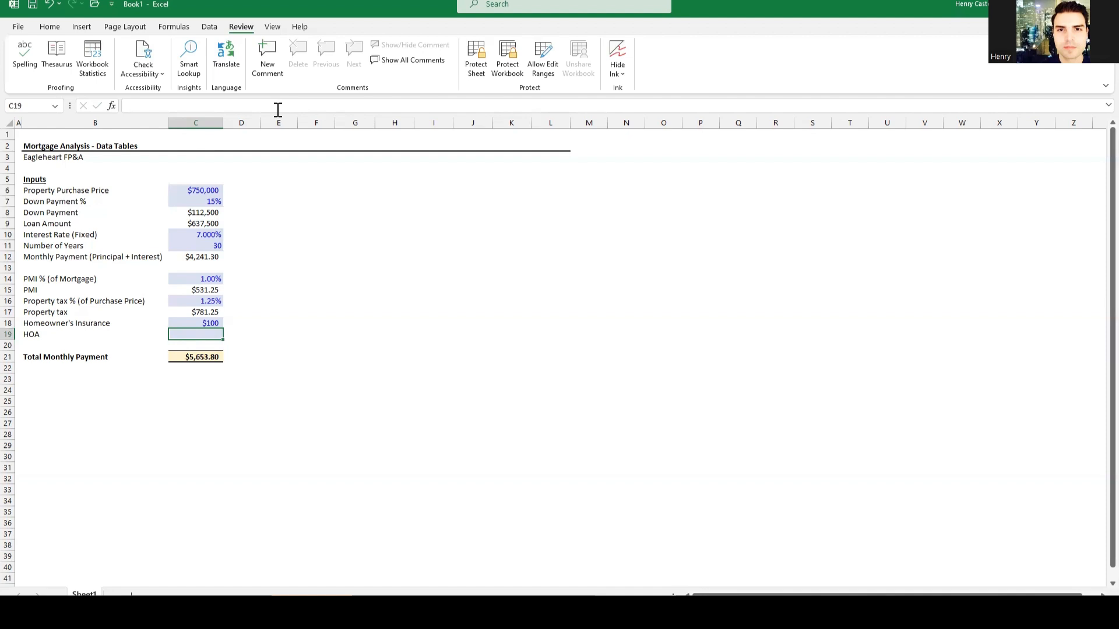
type("0")
key("Return")
key("Down")
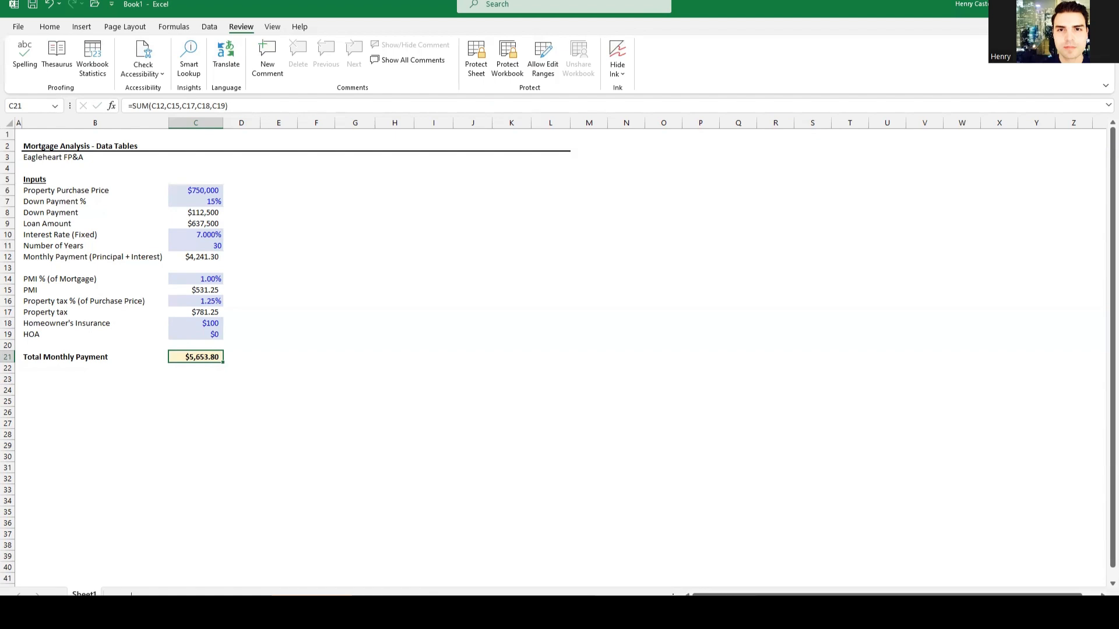
left_click(676, 612)
left_click(739, 562)
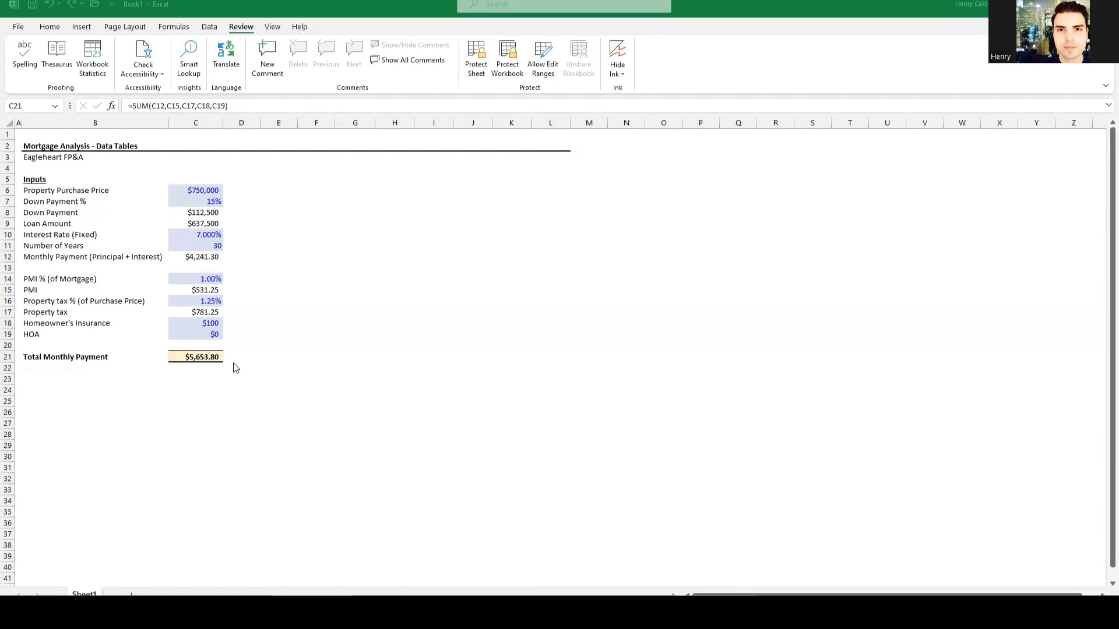
Step: Paste the formatted data table block at F5 on the mortgage sheet
left_click(314, 181)
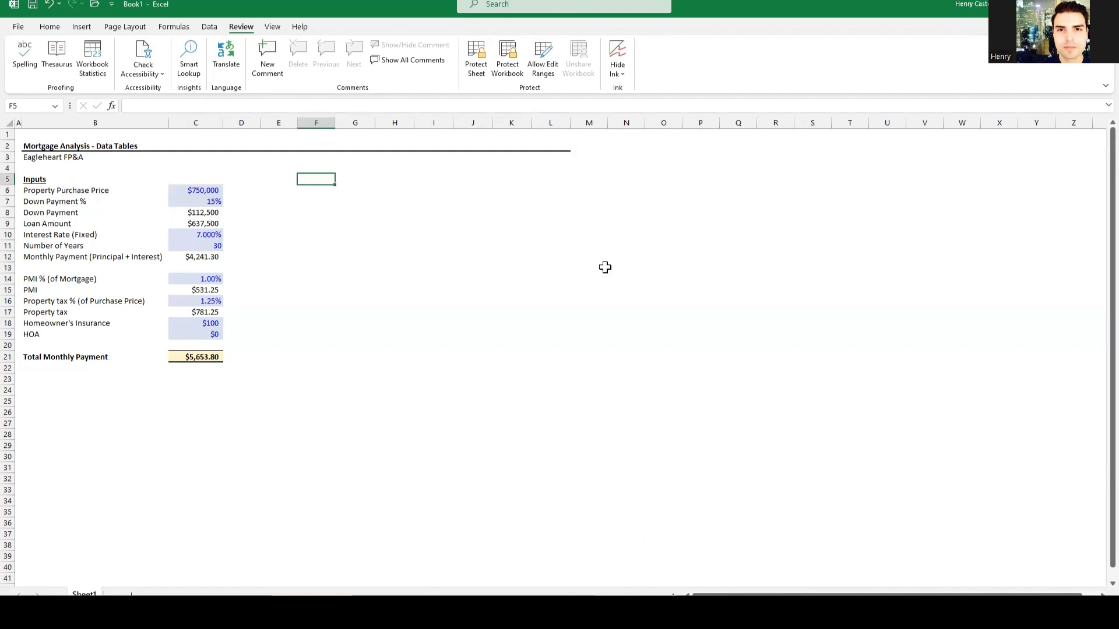
key("ctrl+v")
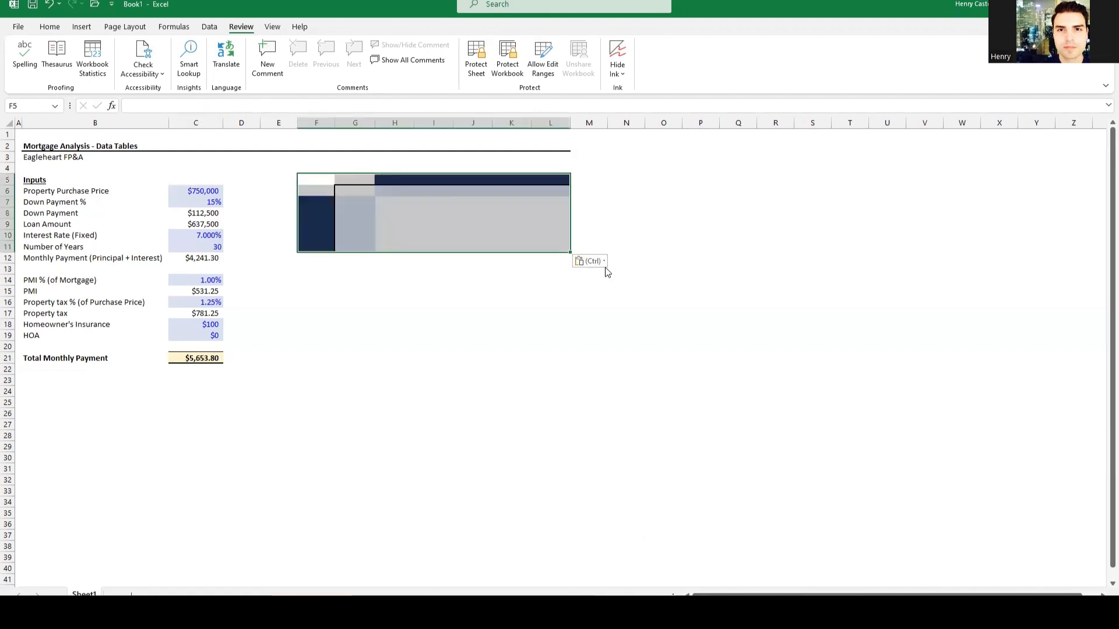
left_click(459, 301)
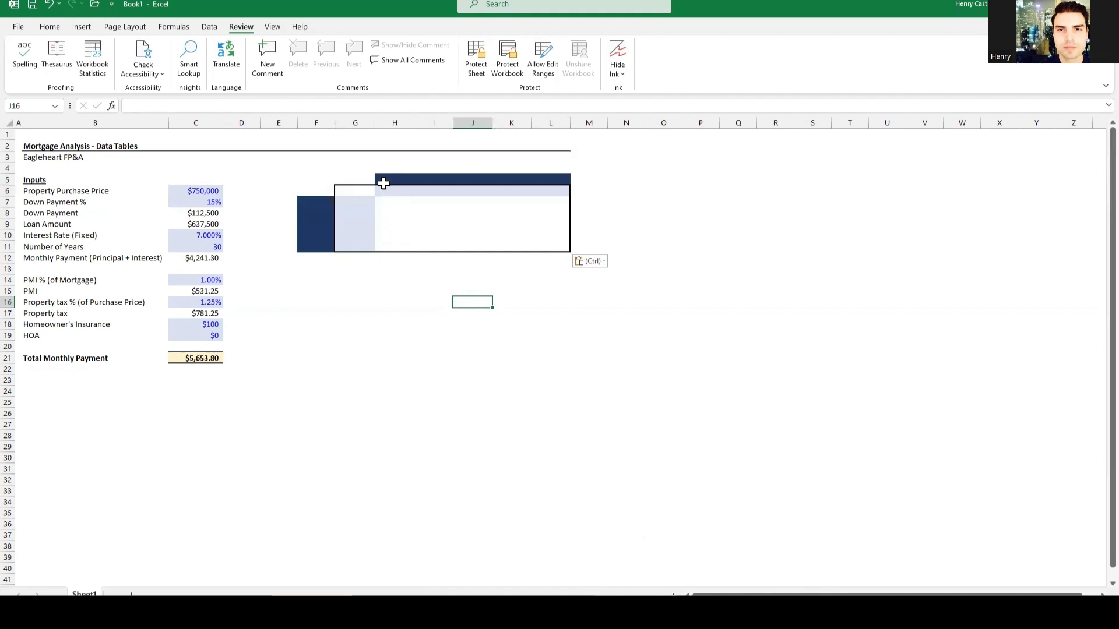
Step: Title the table's header cell H5 'Property Purchase Price'
left_click(385, 180)
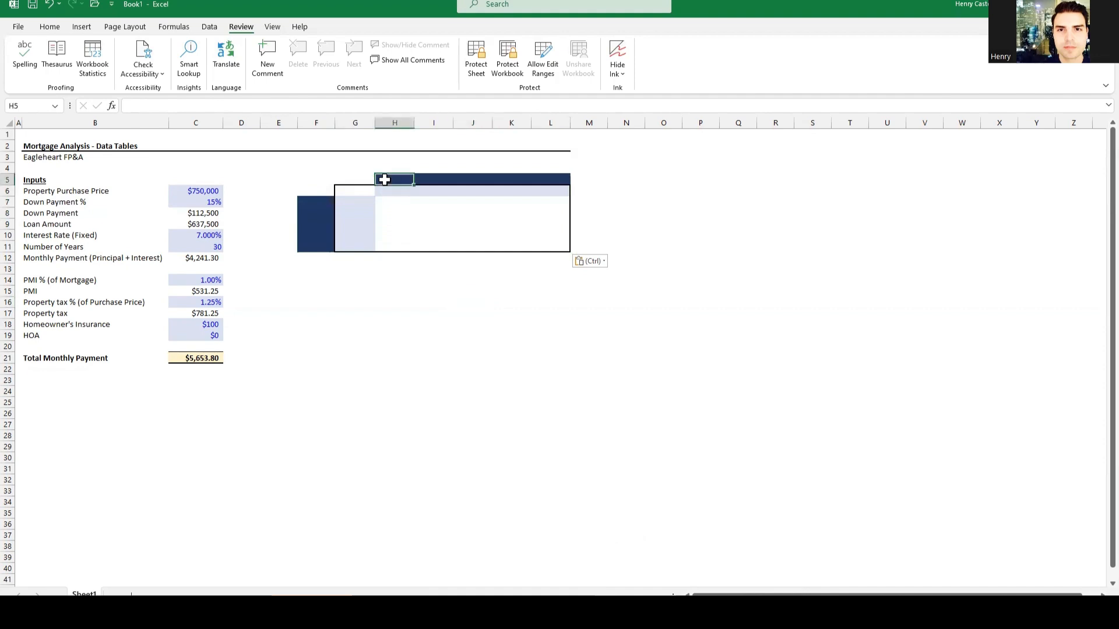
type("Property Pruch")
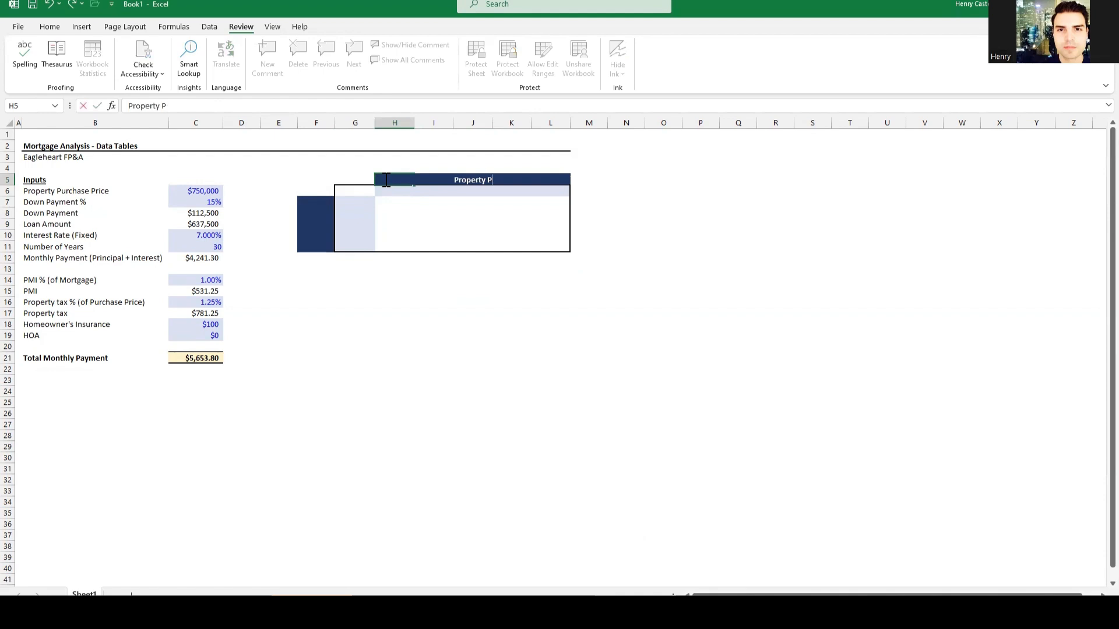
key("BackSpace")
key("BackSpace")
key("BackSpace")
key("BackSpace")
type("urchase Price")
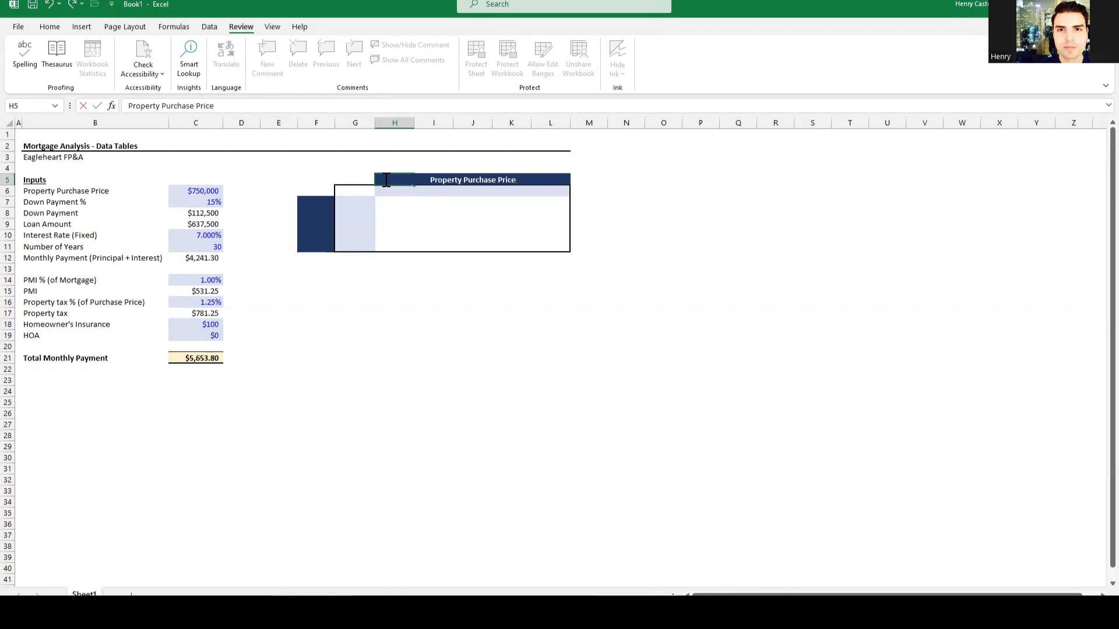
key("Return")
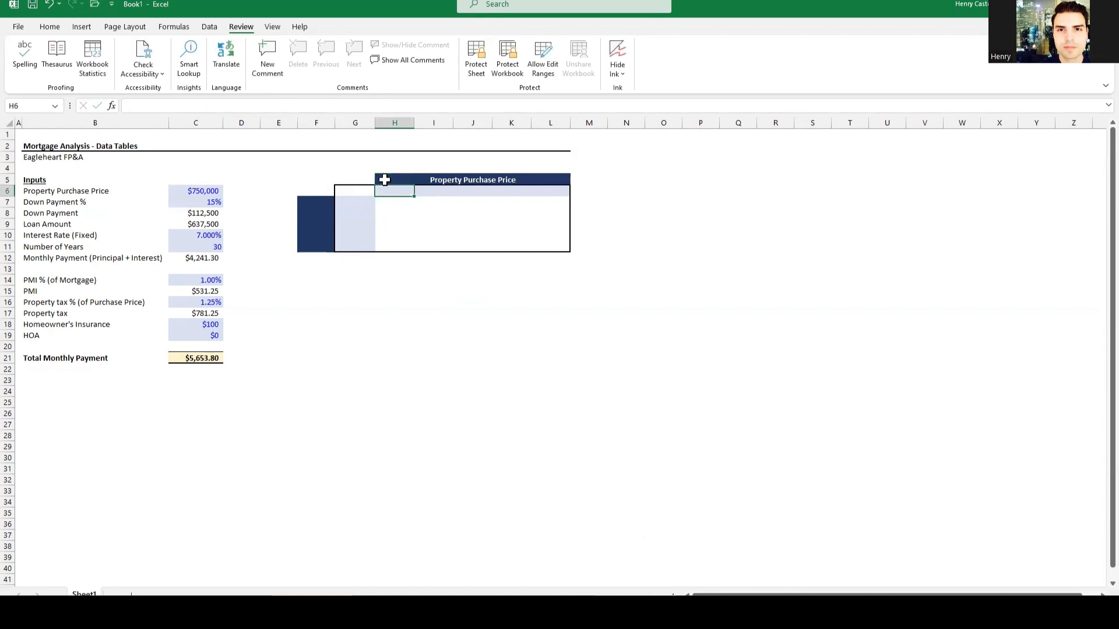
key("Right")
key("Right")
key("Left")
key("Left")
Step: Enter the 'Down Payment %' row label in merged cell F7
key("Left")
key("Down")
key("Left")
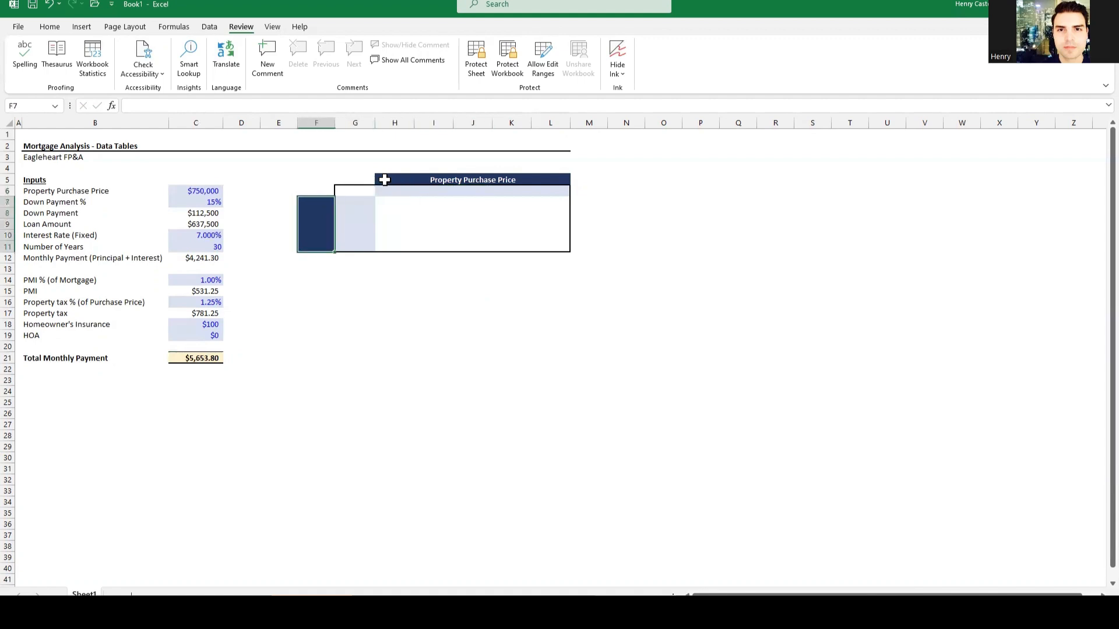
type("Down Payment %")
key("Return")
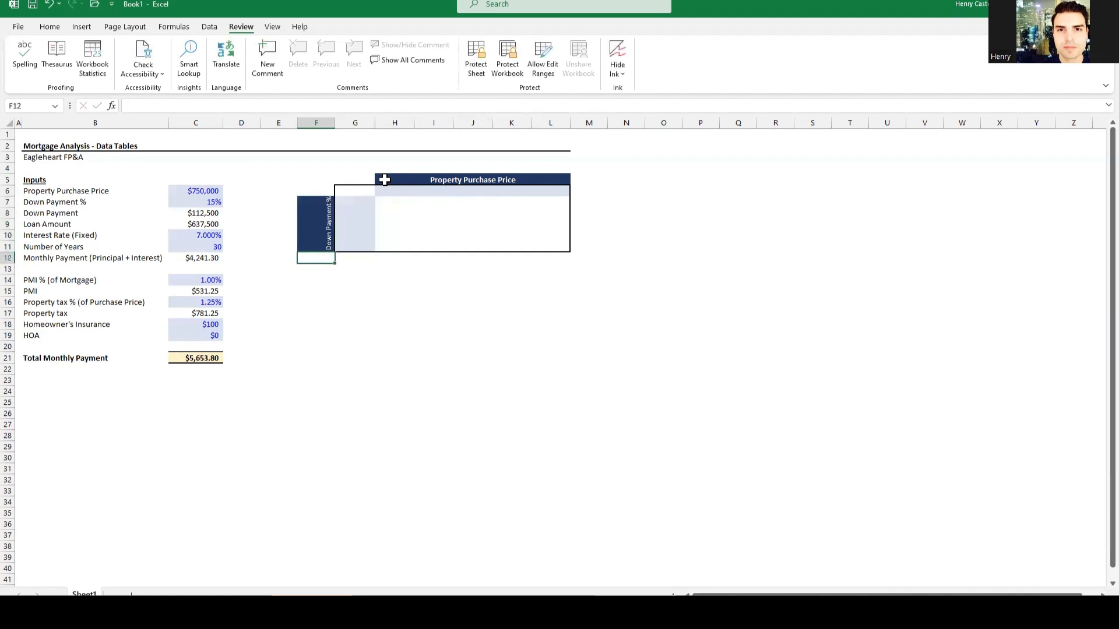
key("Up")
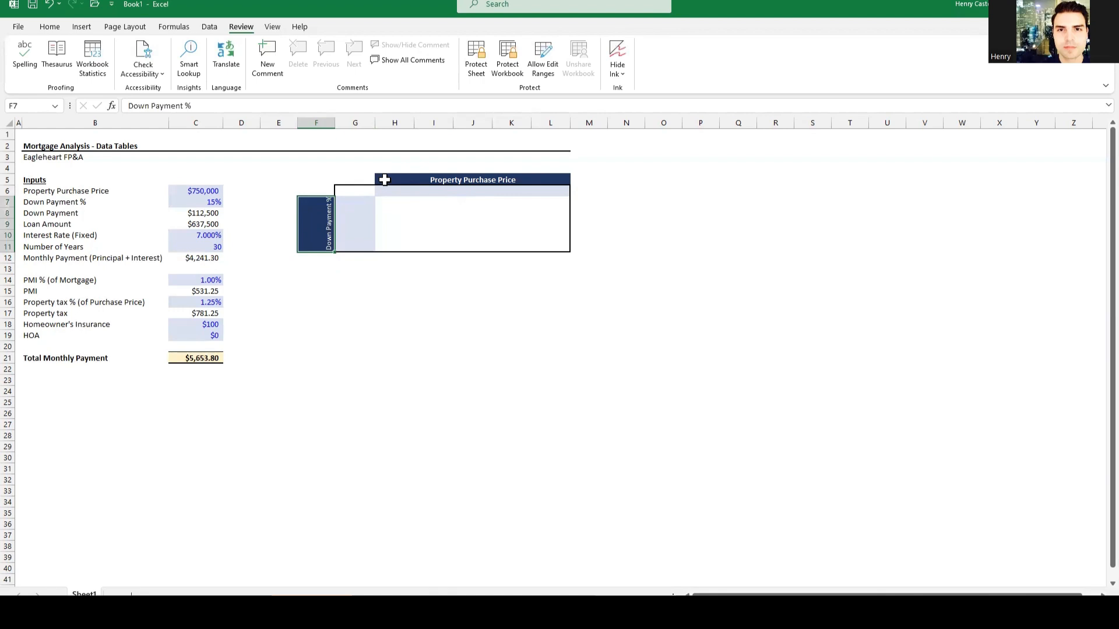
key("Right")
key("Up")
key("Up")
key("Right")
key("Right")
key("Up")
key("Up")
key("Up")
key("Left")
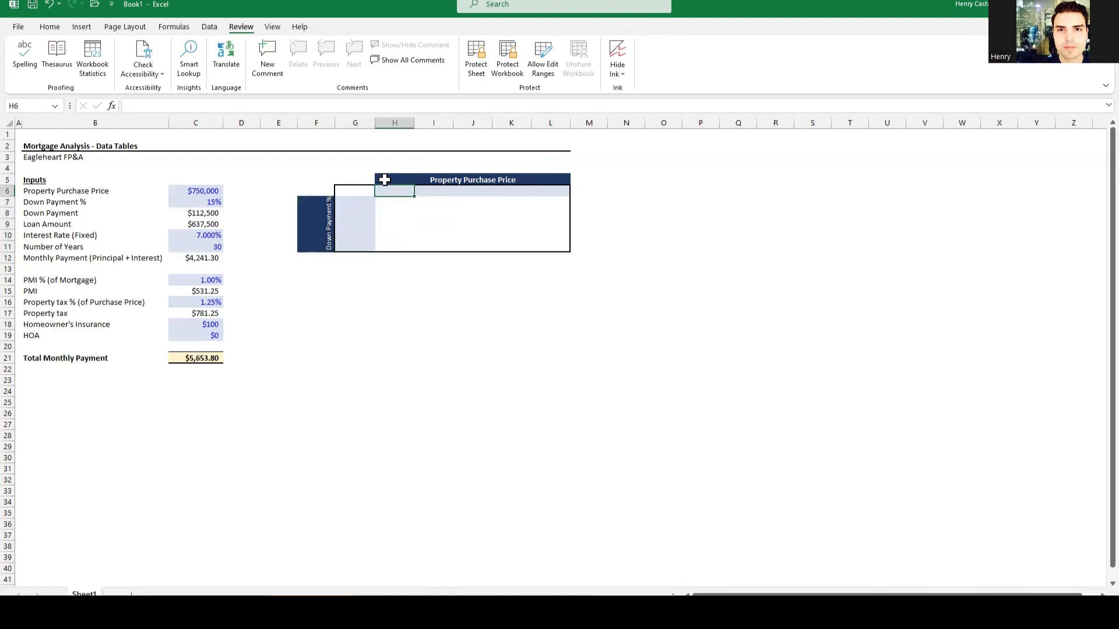
key("shift+Right")
key("shift+Right")
key("shift+Right")
key("shift+Right")
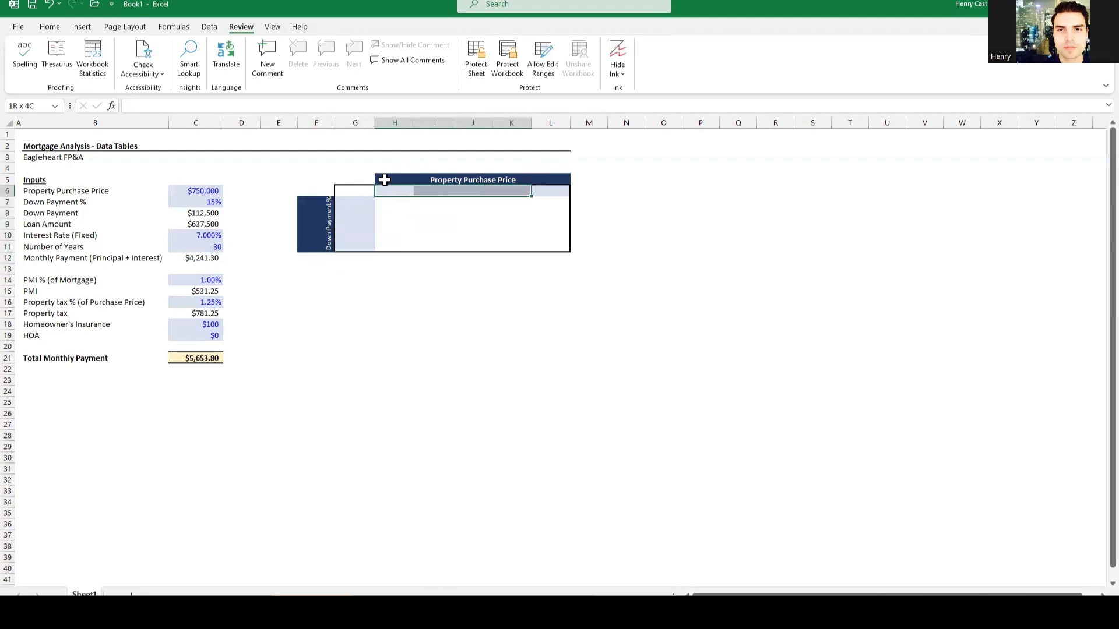
Step: Enter 750000 in J6, then =J6+50000 formulas giving $800,000 in K6 and $850,000 in L6
key("Left")
key("Right")
key("Right")
key("Right")
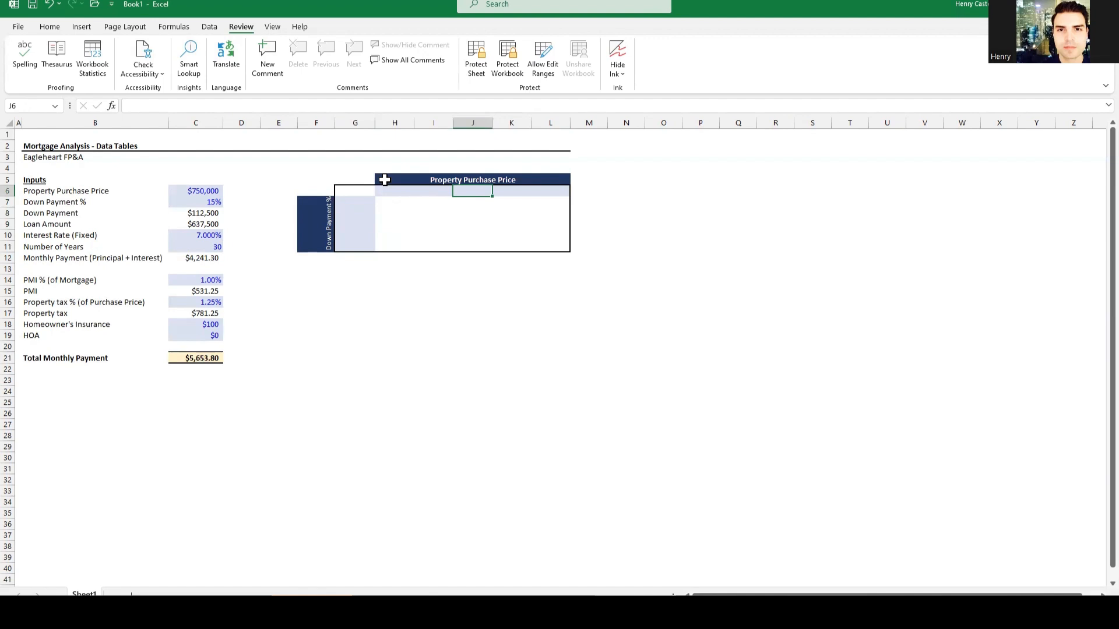
type("750000")
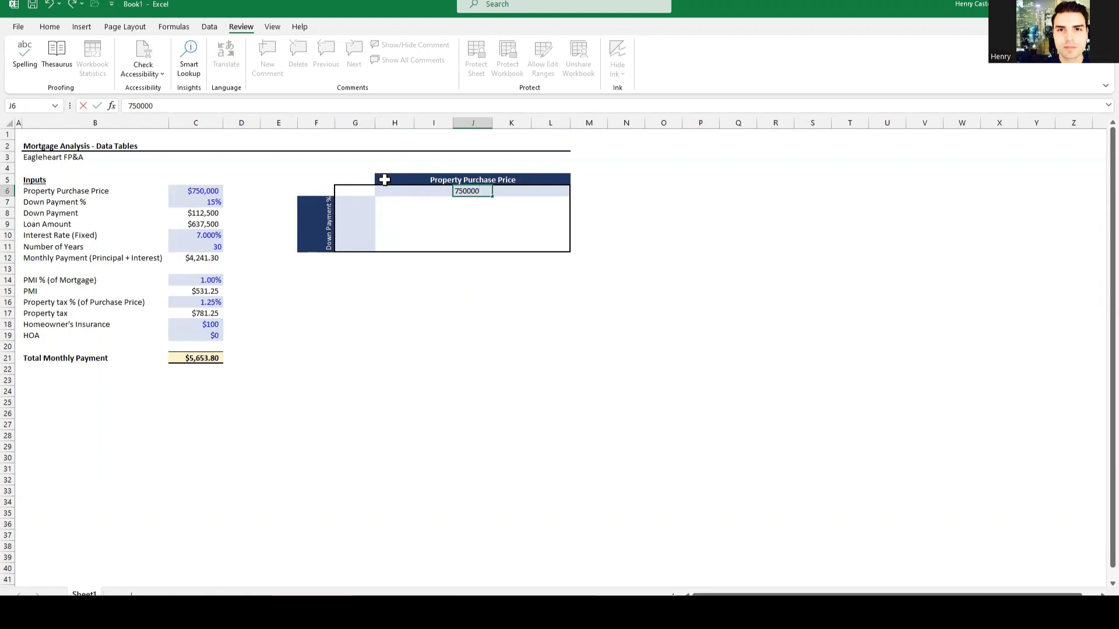
key("Tab")
type("=")
key("Left")
type("+")
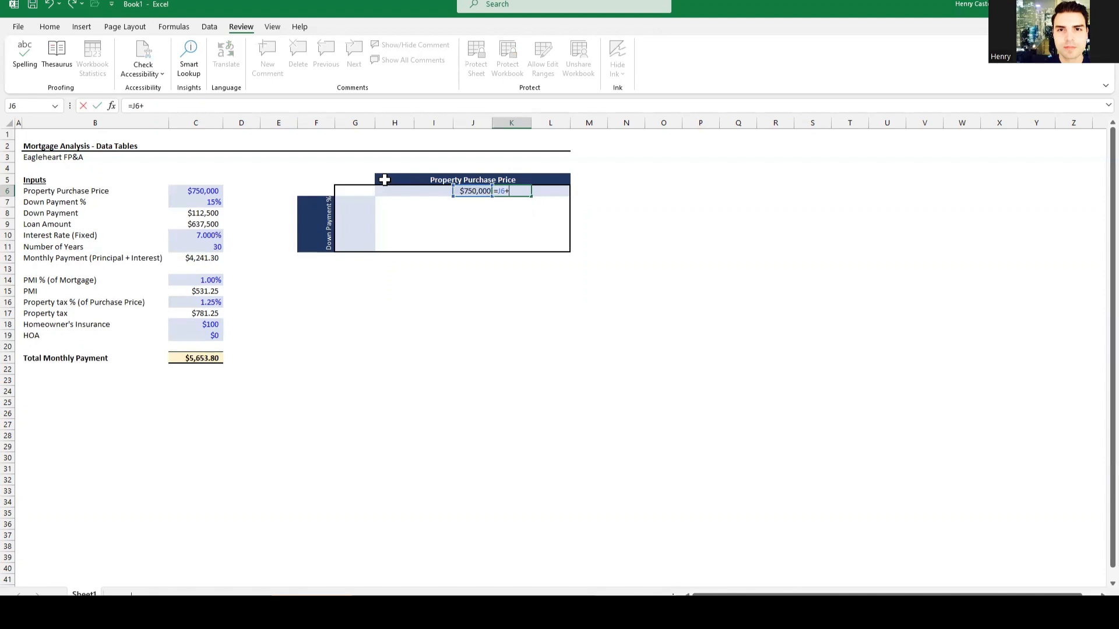
type("50000")
key("ctrl+Return")
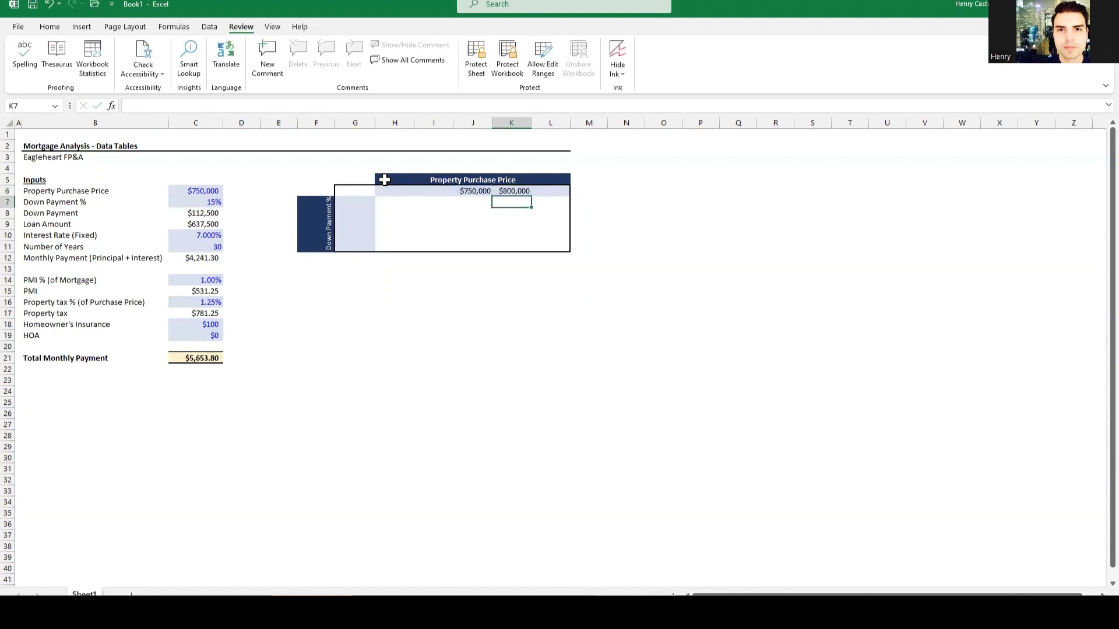
key("ctrl+c")
key("Right")
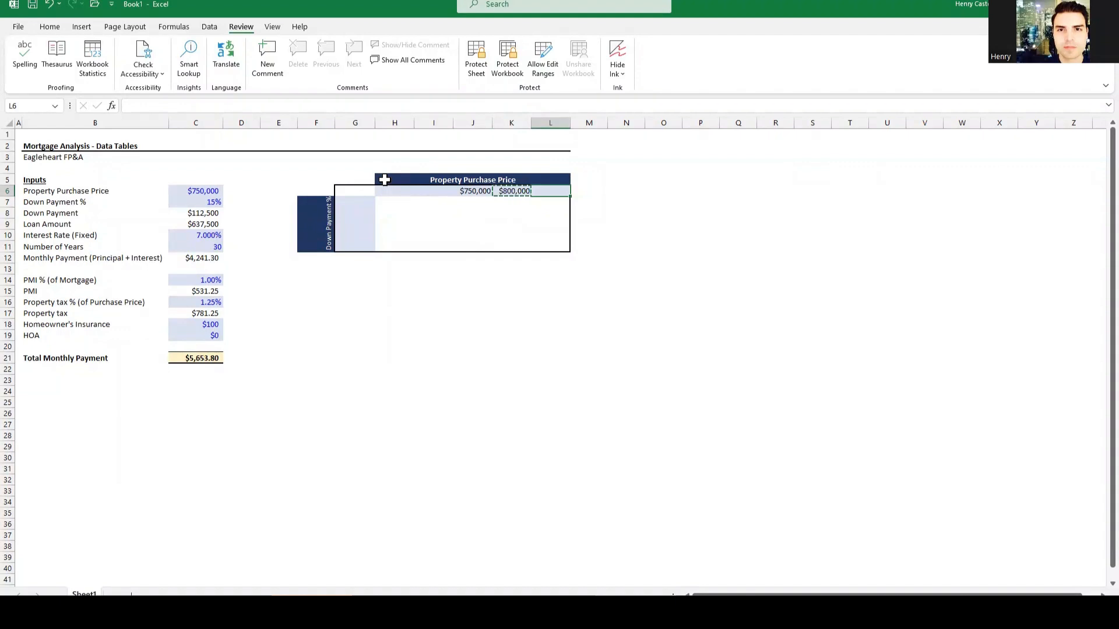
key("ctrl+alt+v")
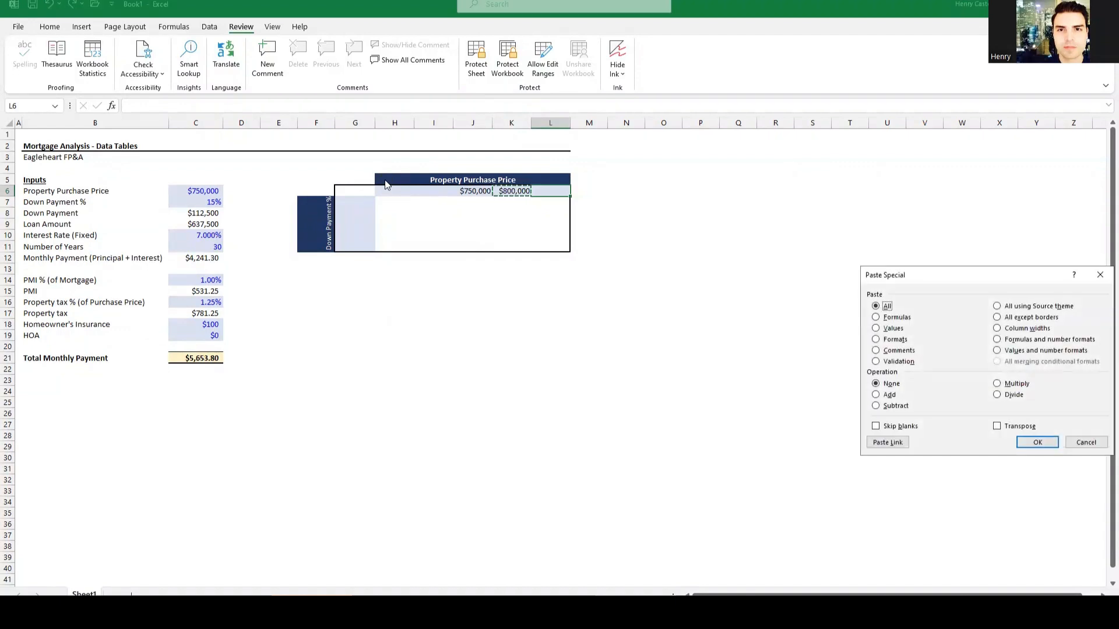
key("f")
key("Return")
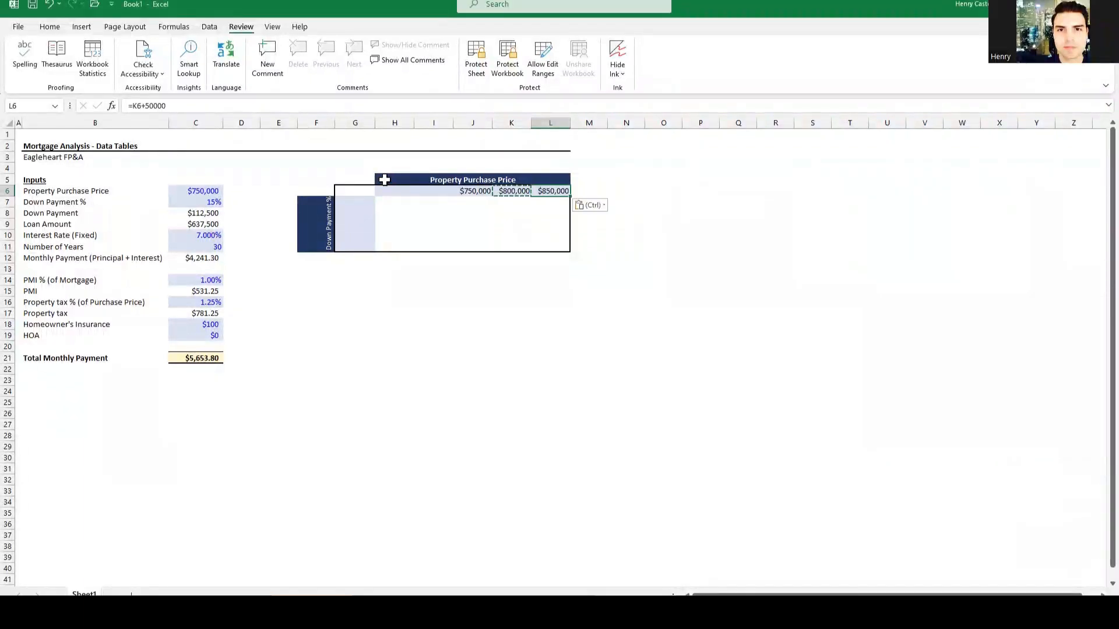
key("Escape")
key("Right")
key("Left")
key("Right")
key("Down")
key("Left")
key("Up")
key("Left")
key("Right")
key("Down")
key("Up")
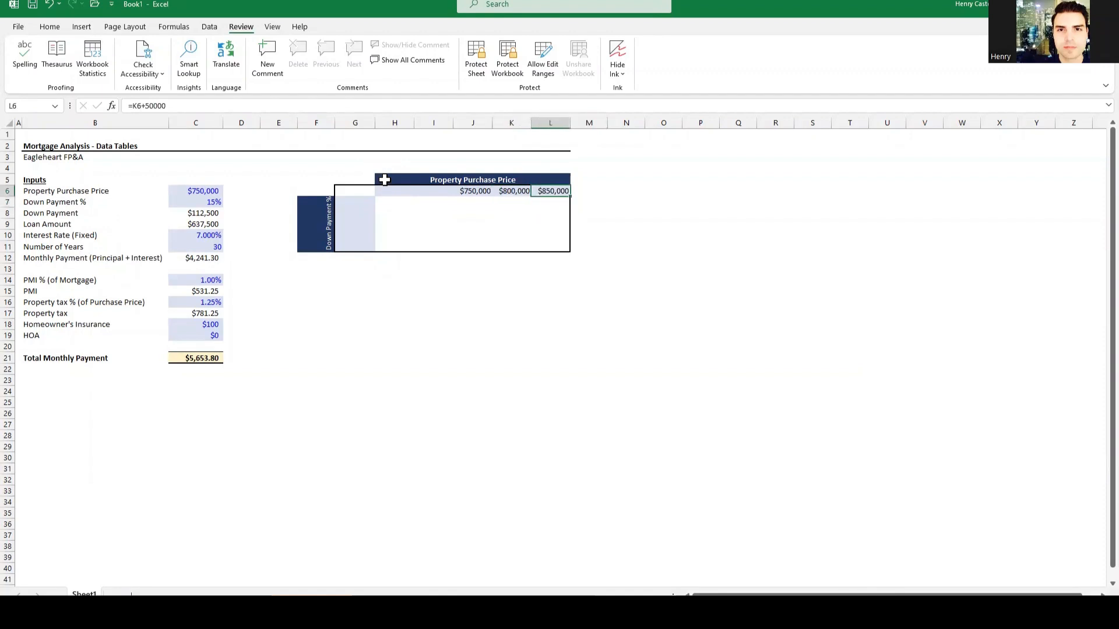
Step: Fill I6 and H6 with minus-50000 formulas giving $700,000 and $650,000
key("Left")
key("Left")
key("Left")
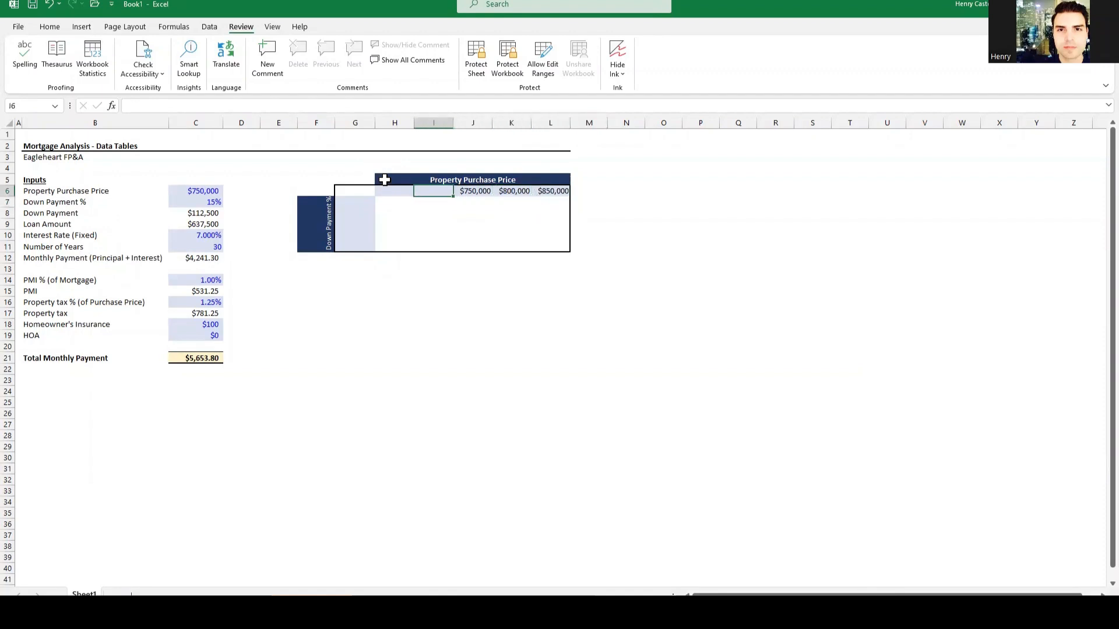
type("=")
key("Right")
type("-")
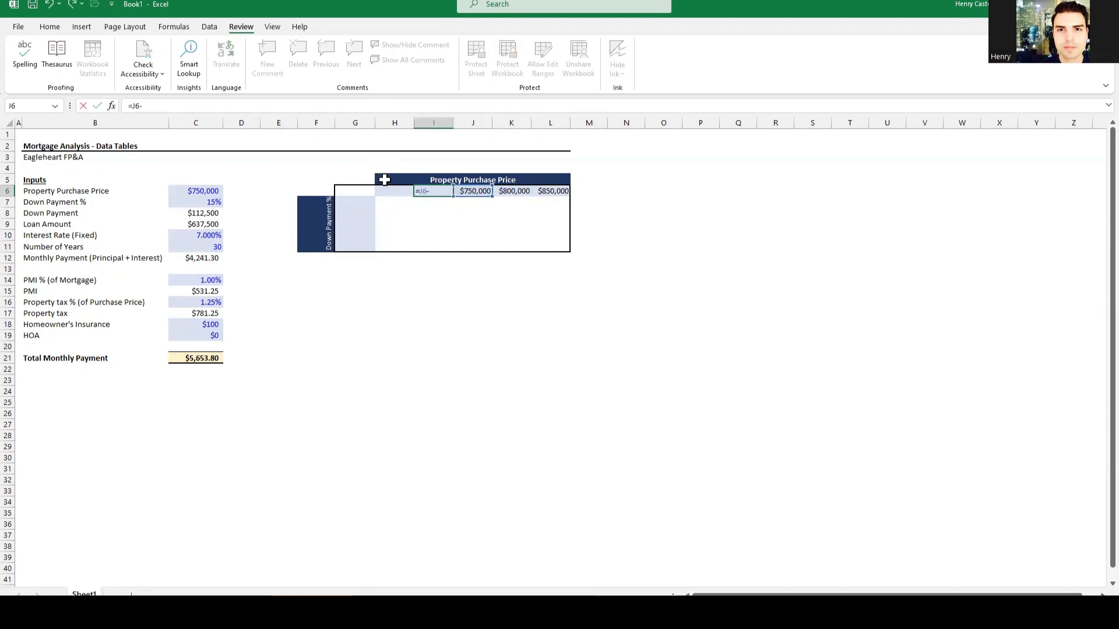
type("50000")
key("Return")
key("Up")
key("ctrl+c")
key("Left")
key("ctrl+v")
key("Escape")
key("Right")
key("Right")
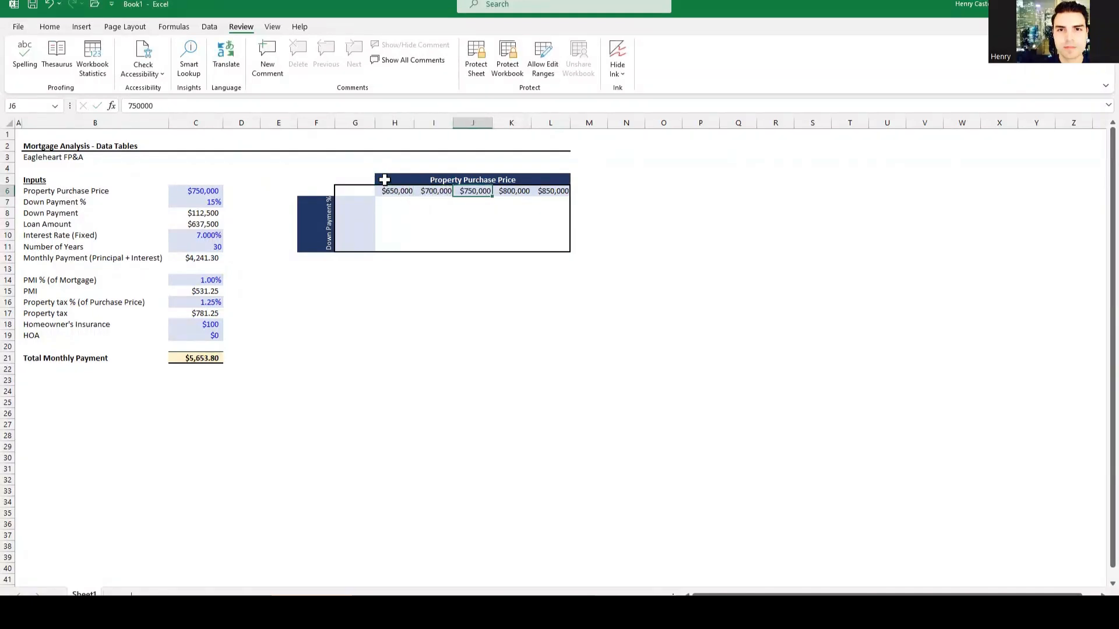
key("Left")
key("Down")
key("Left")
key("Down")
key("Left")
key("Down")
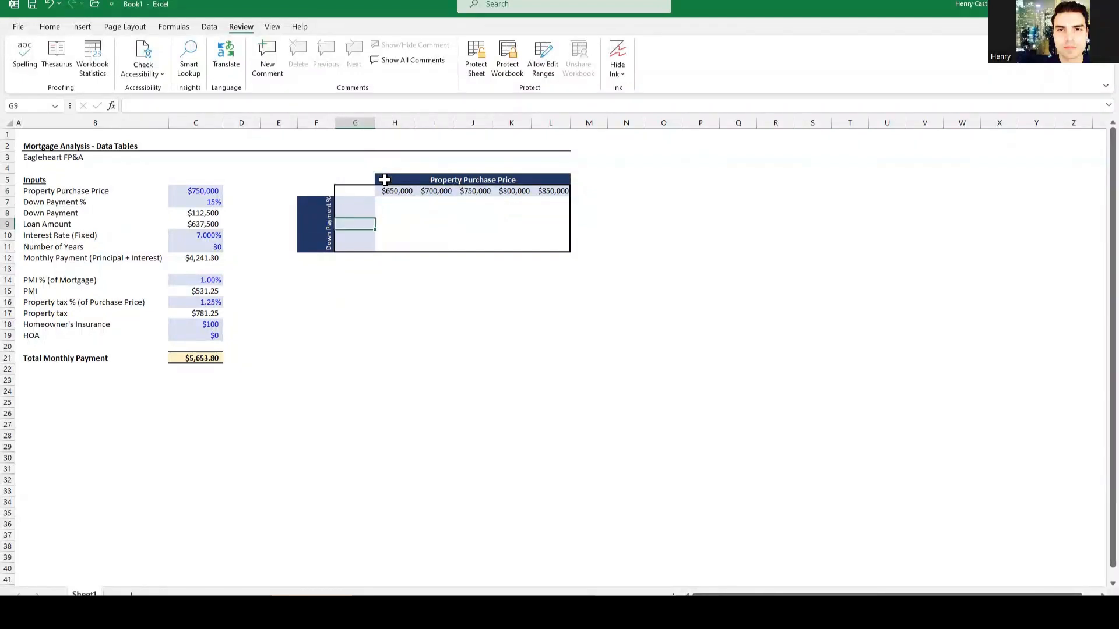
Step: Enter 15% in G9, then +5% formulas giving 20% in G10 and 25% in G11
type("15%")
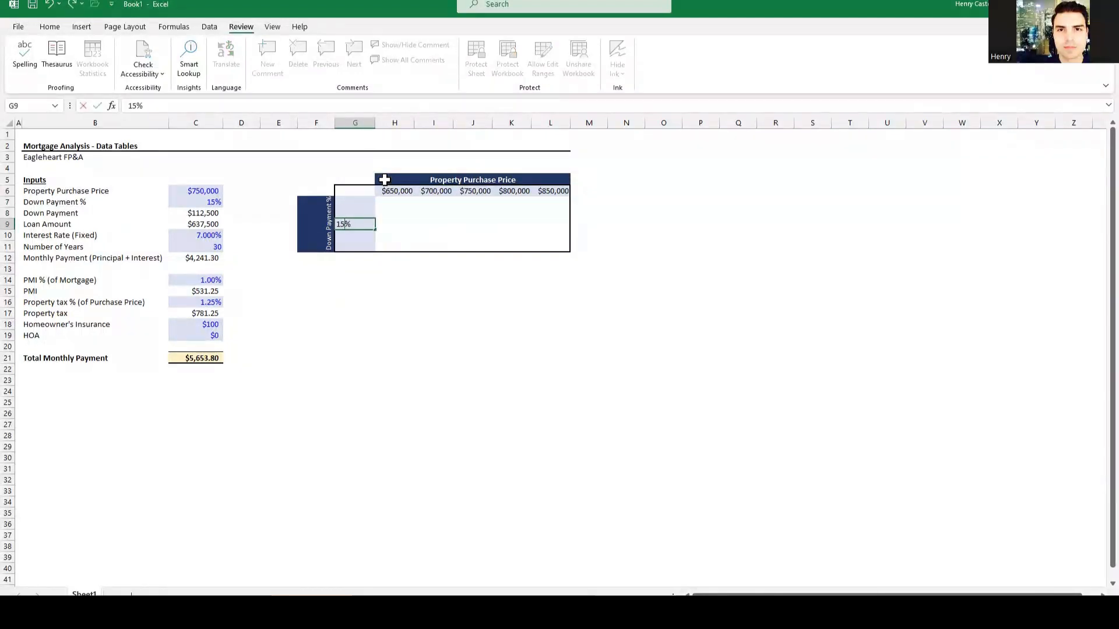
key("Return")
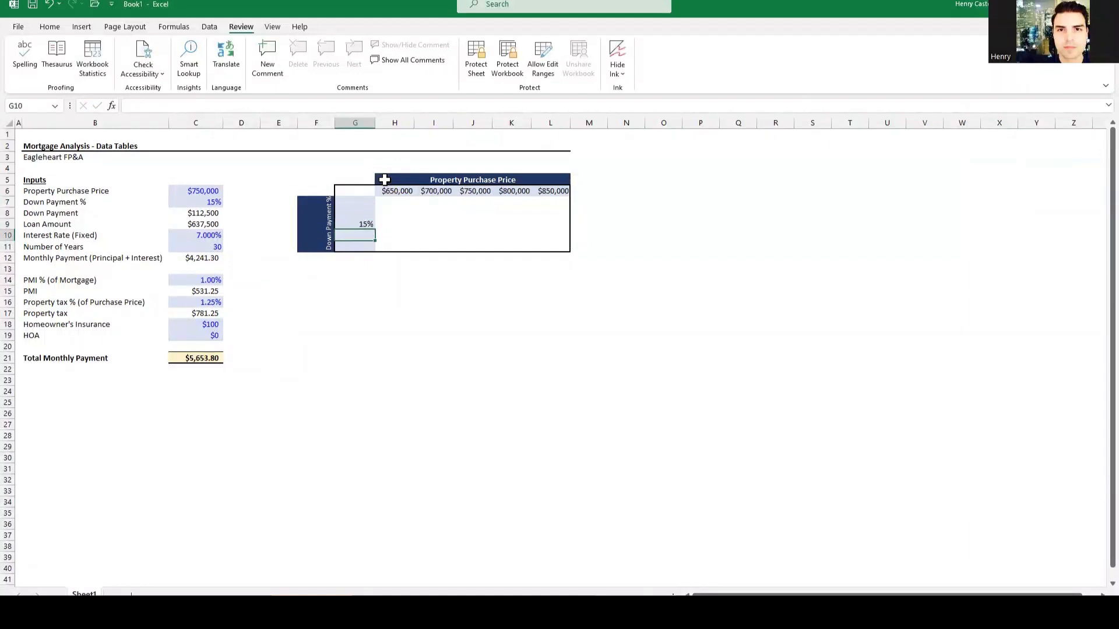
type("=")
key("Up")
type("+")
type("5%")
key("Return")
key("Up")
key("ctrl+c")
key("Down")
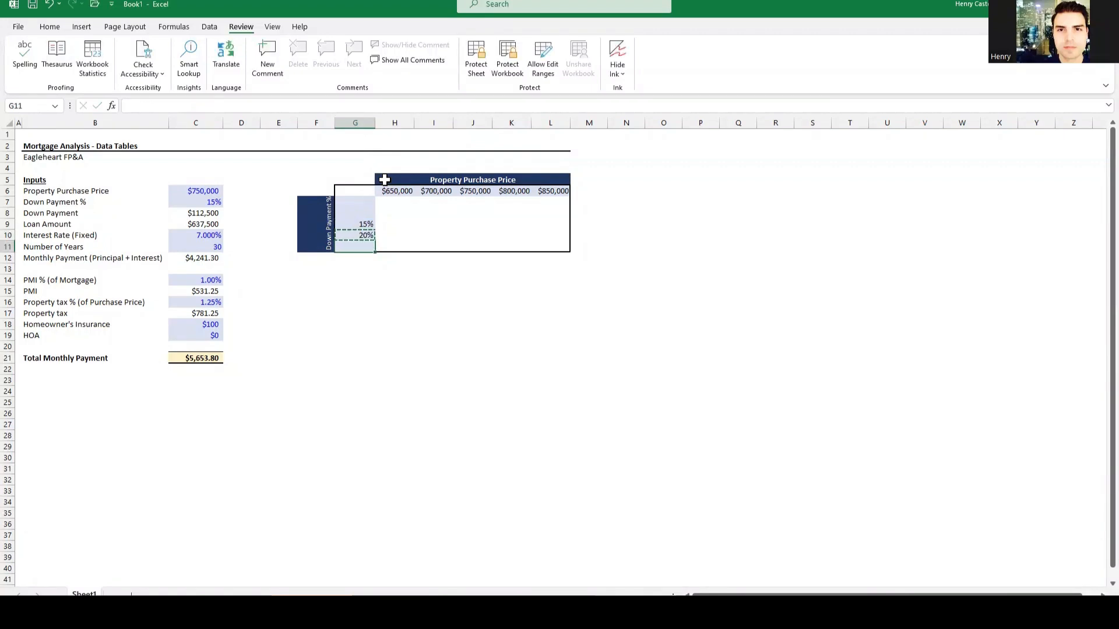
key("ctrl+alt+v")
key("f")
key("Return")
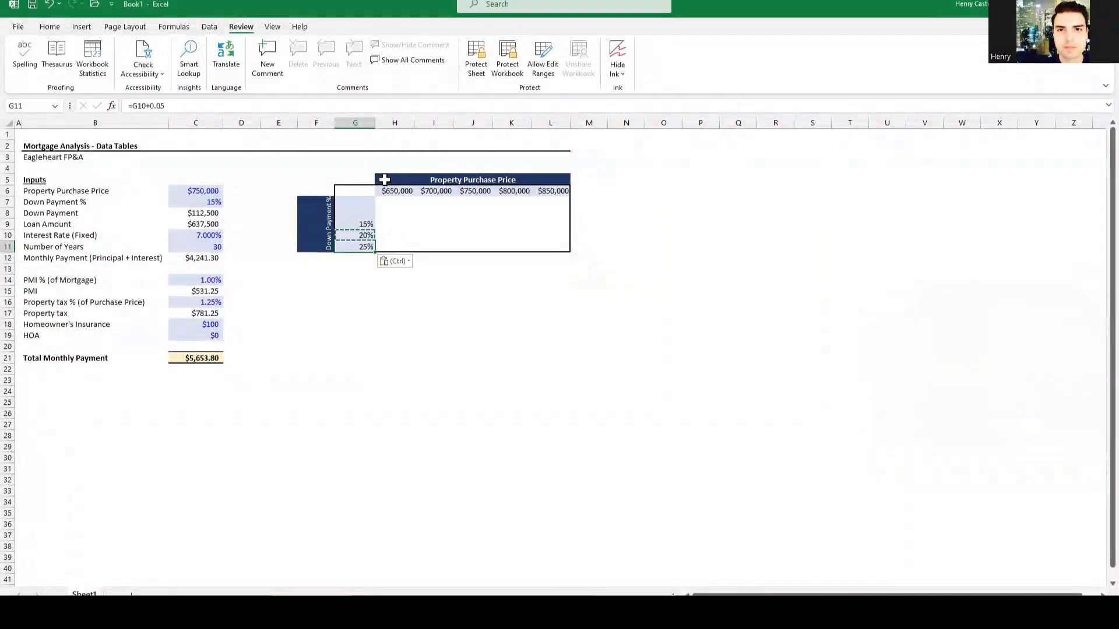
key("Escape")
Step: Add minus-5% formulas giving 10% in G8 and 5% in G7
key("Up")
key("Up")
key("Up")
type("=")
key("Down")
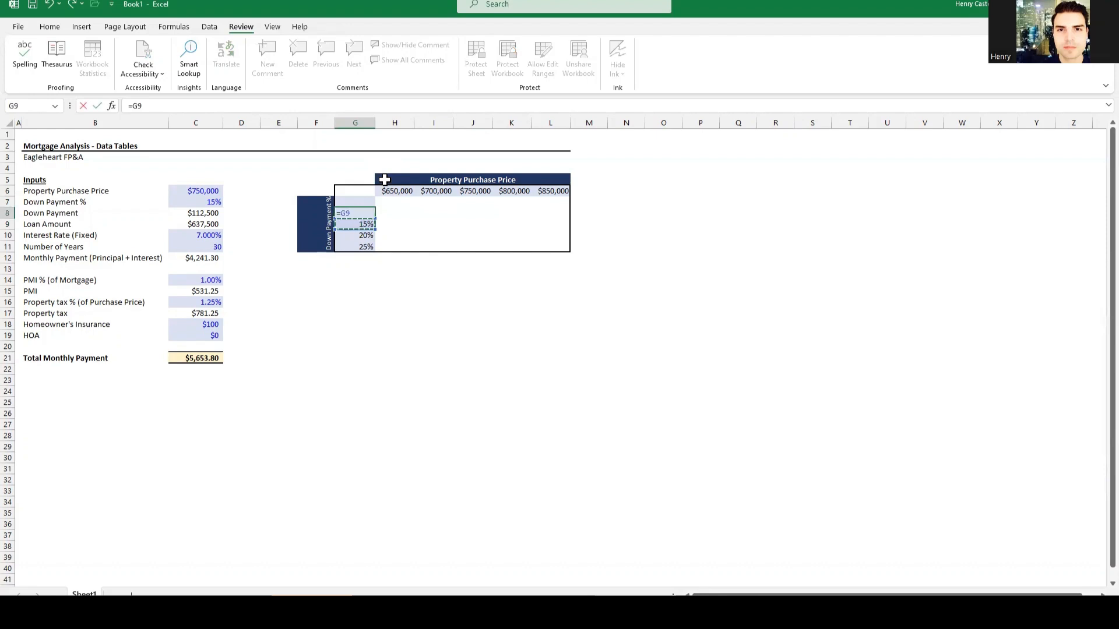
type("-5%")
key("Return")
key("Up")
key("Up")
type("=")
key("Down")
type("-0.05")
key("ctrl+Return")
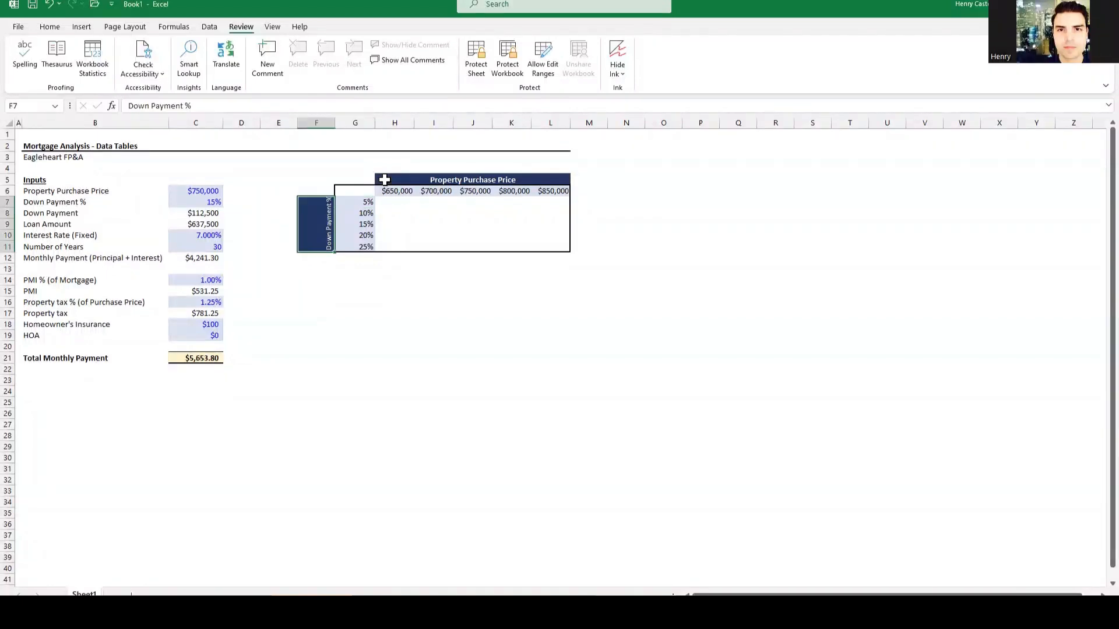
key("Up")
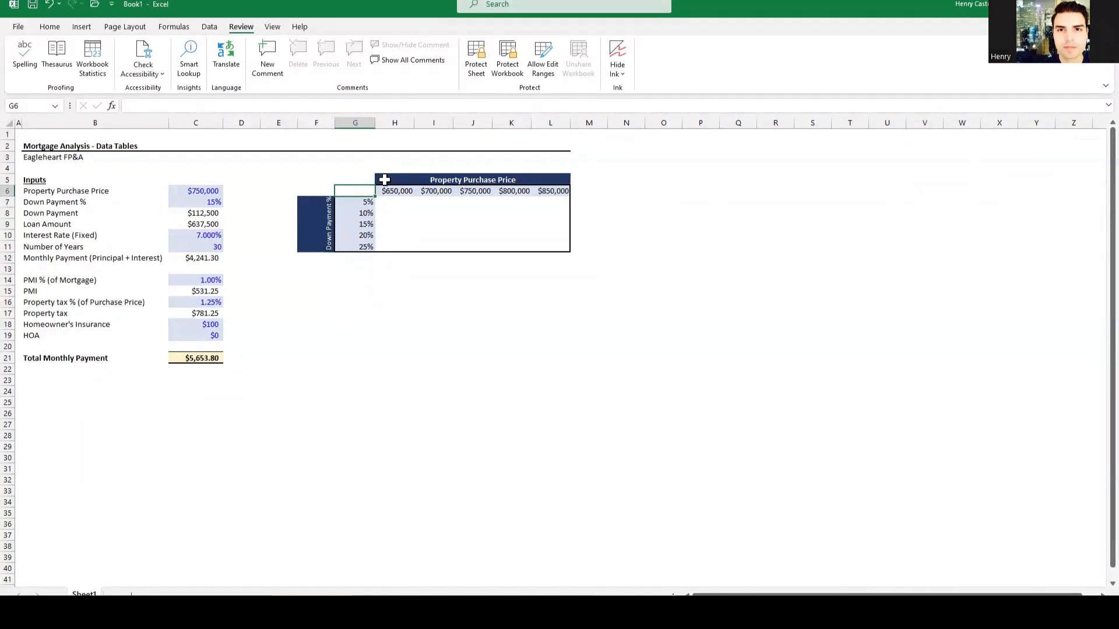
Step: Link corner cell G6 to the total monthly payment with =$C$21
type("=")
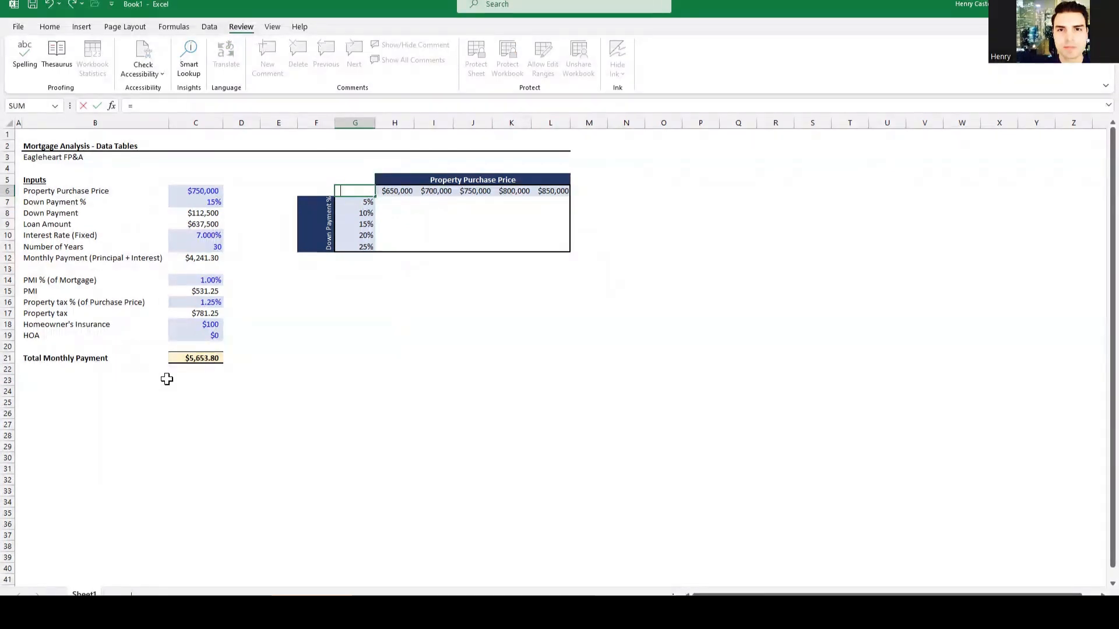
left_click(209, 360)
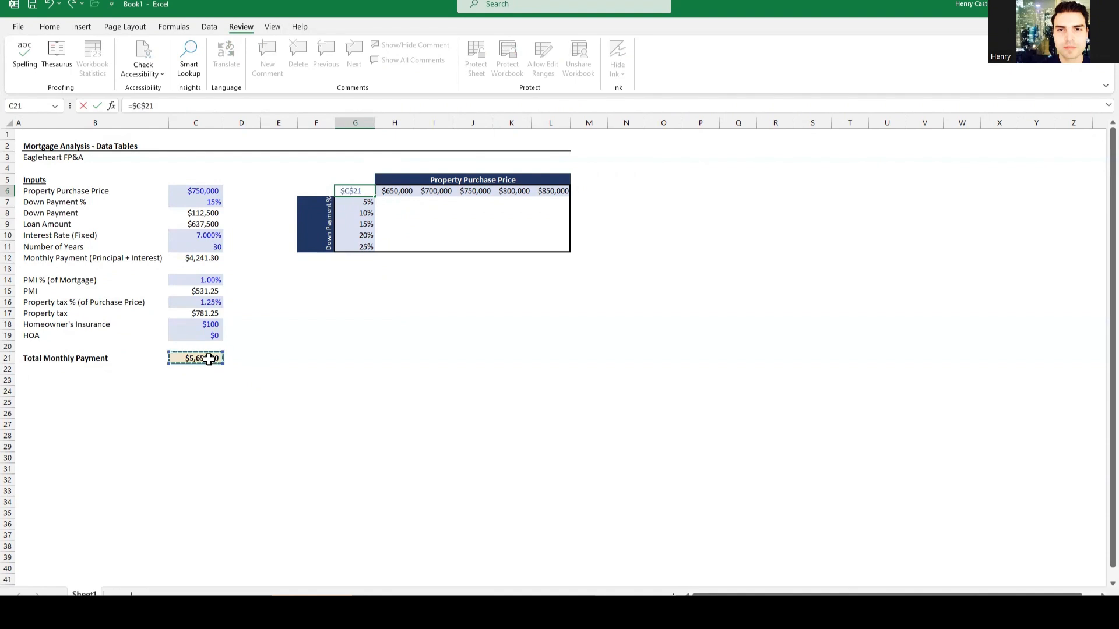
key("Return")
key("Up")
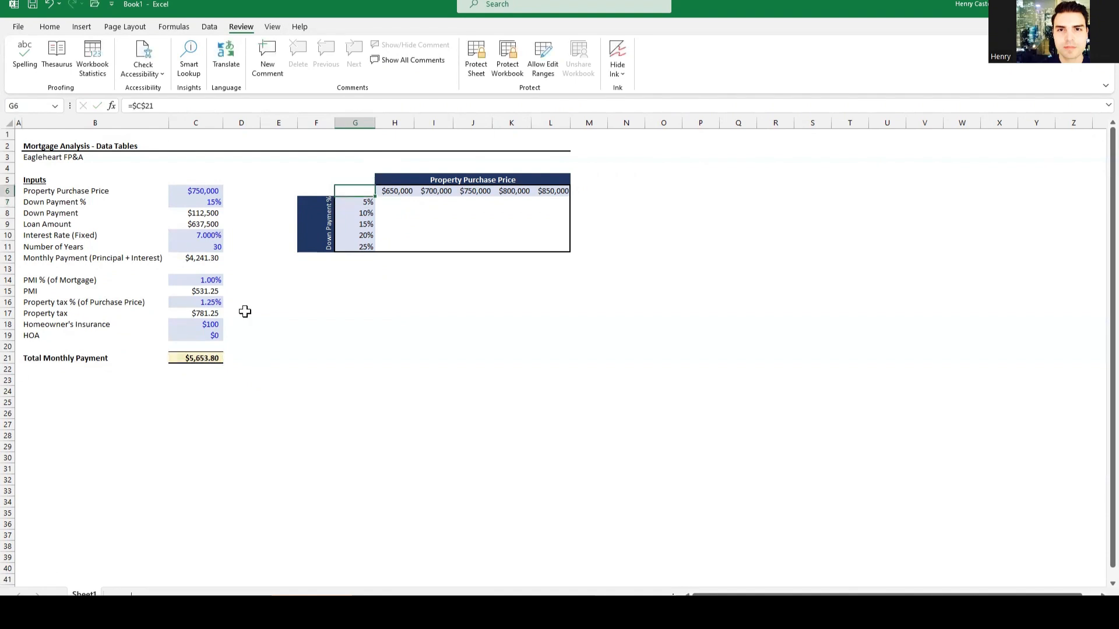
Step: Set G6's font color to White so the $5,653.80 value is hidden
left_click(50, 28)
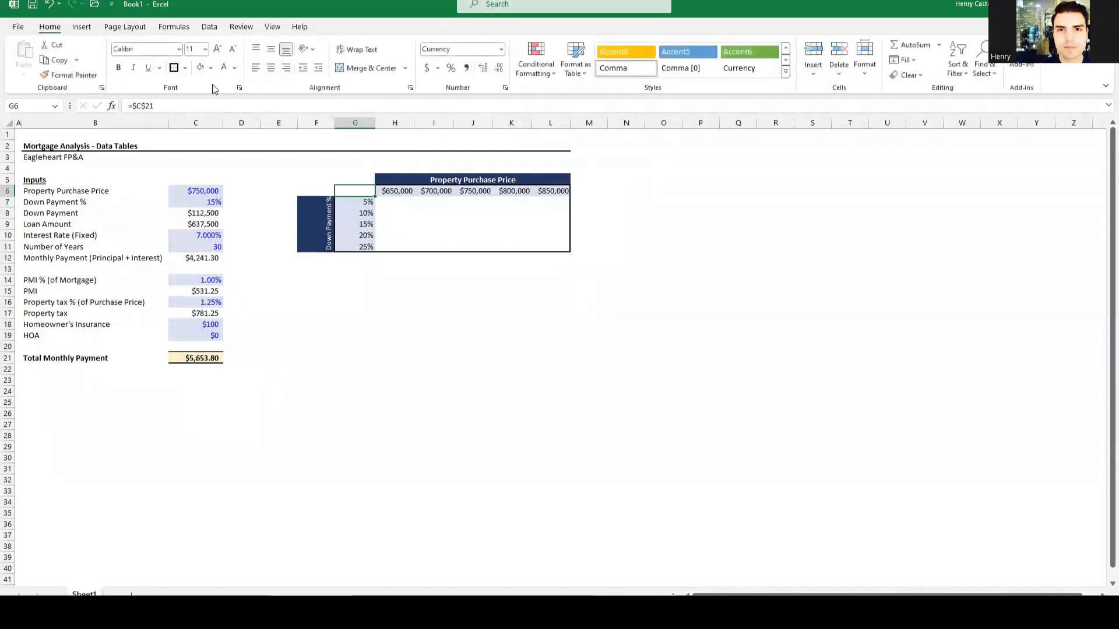
left_click(235, 68)
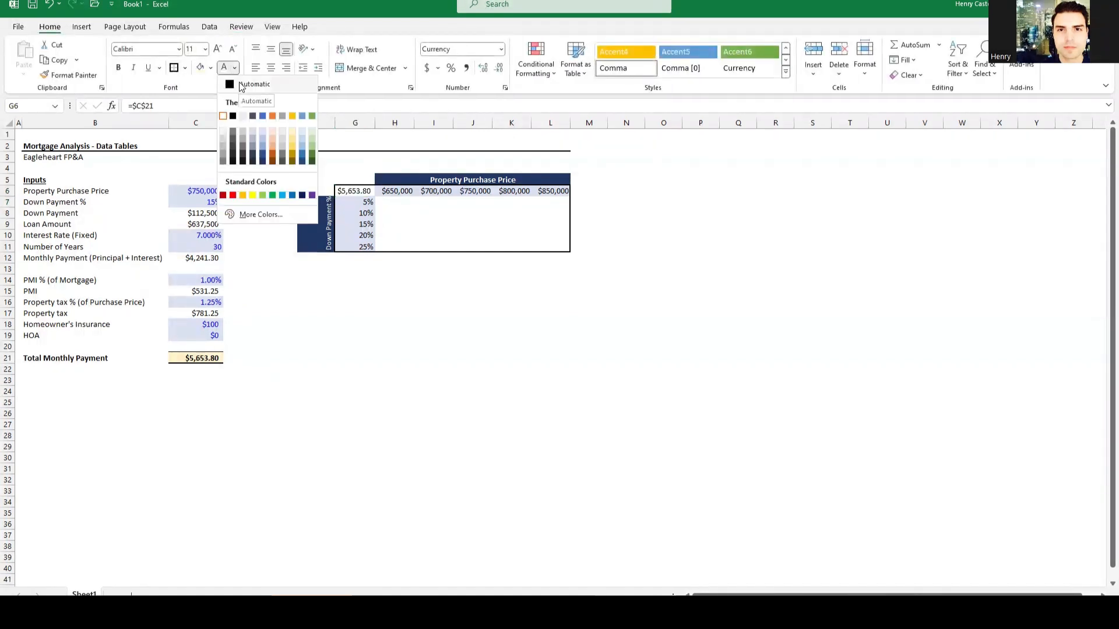
left_click(239, 84)
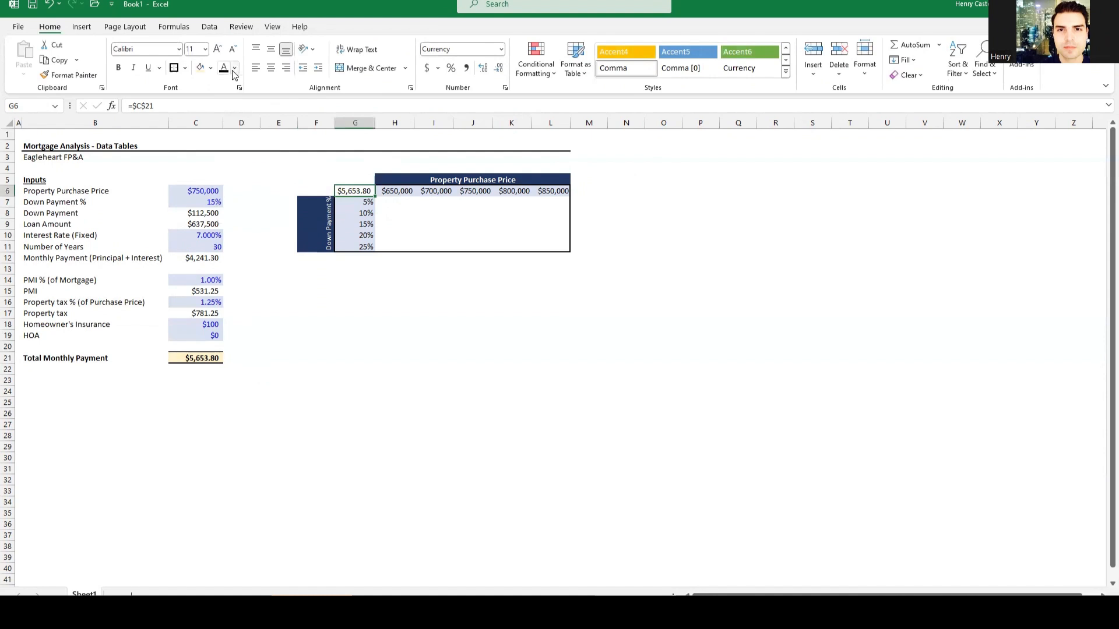
left_click(234, 69)
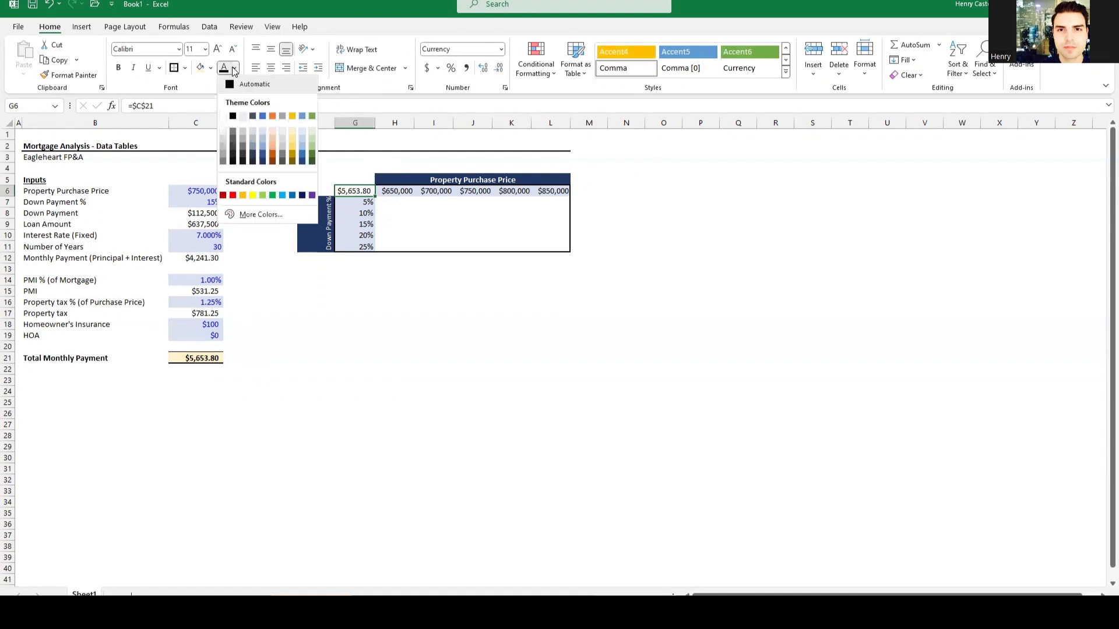
left_click(223, 115)
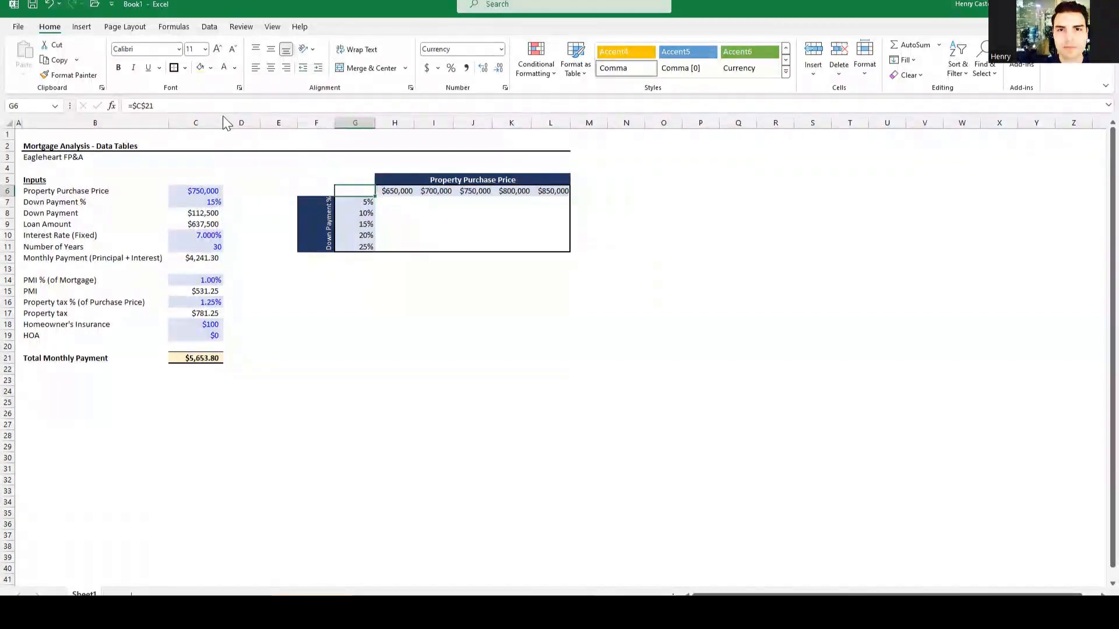
left_click(579, 267)
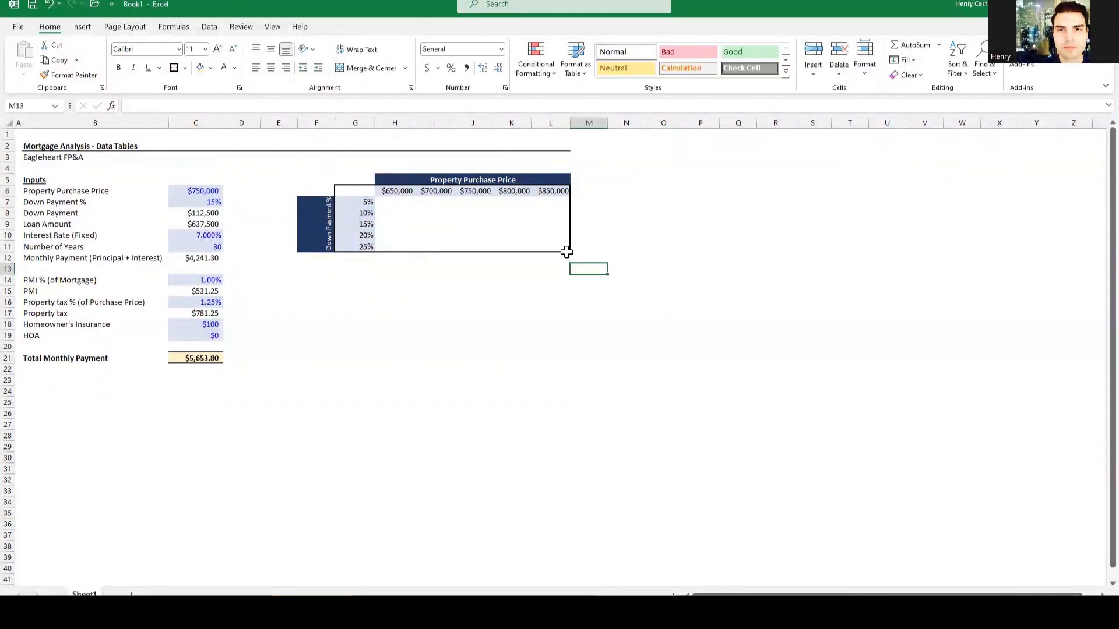
Step: Create a data table over G6:L11 with row input $C$6 and column input $C$7
left_click_drag(408, 194, 565, 244)
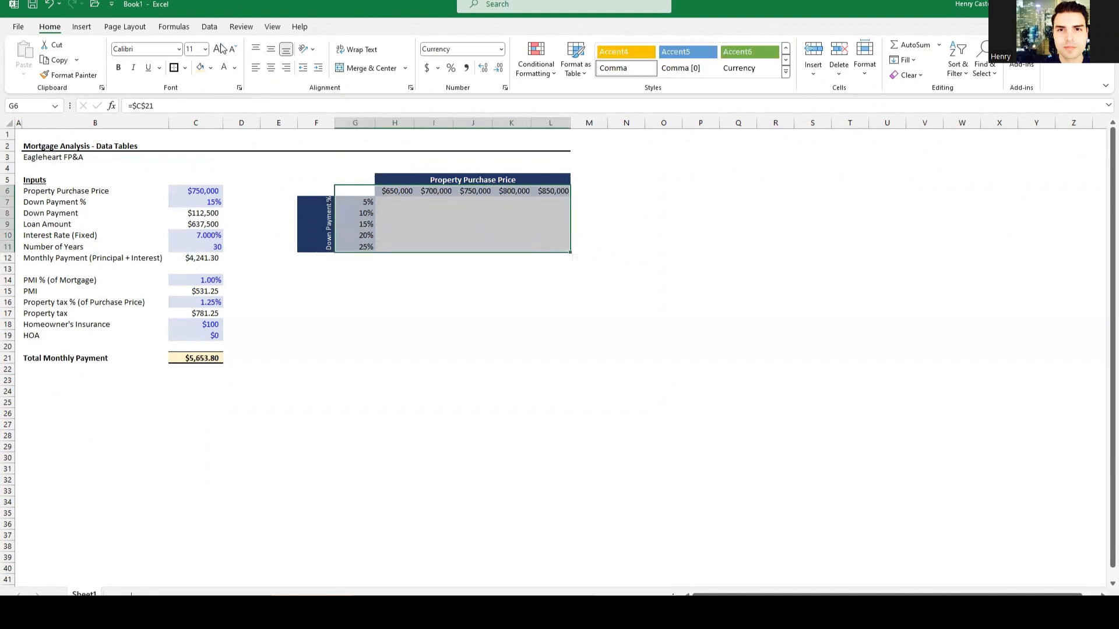
left_click(210, 28)
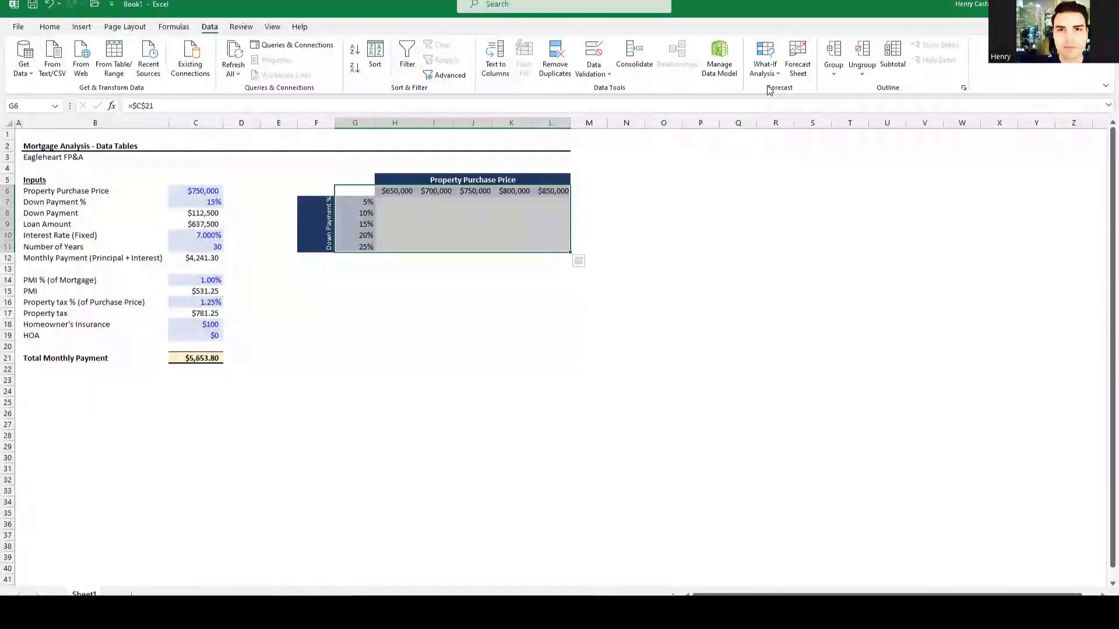
left_click(774, 69)
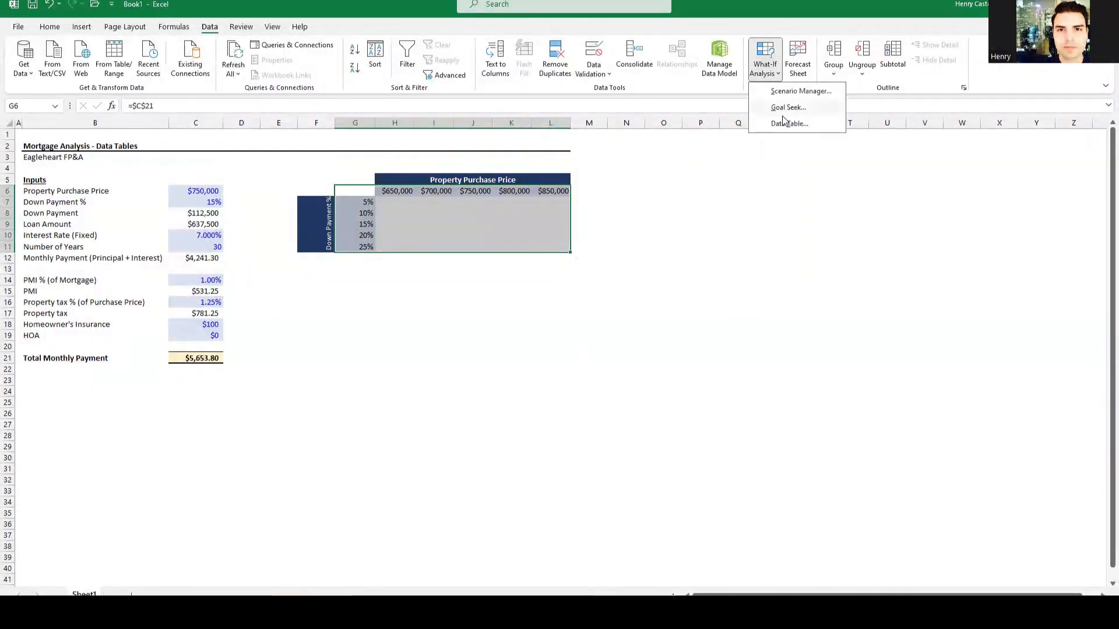
left_click(787, 123)
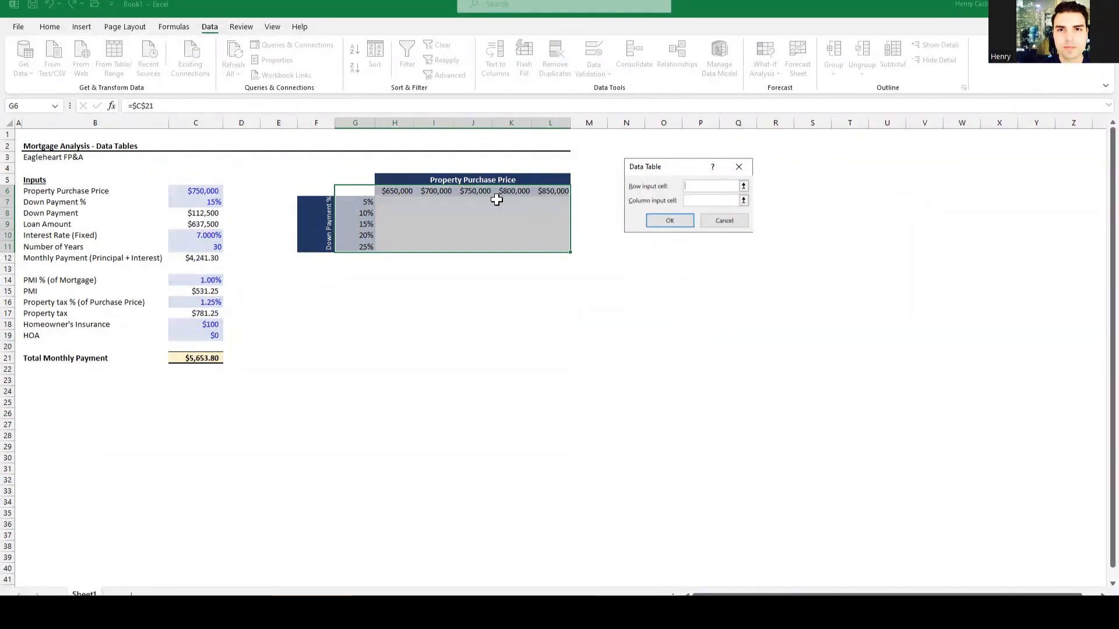
left_click(197, 191)
left_click(706, 201)
left_click(201, 201)
left_click(669, 220)
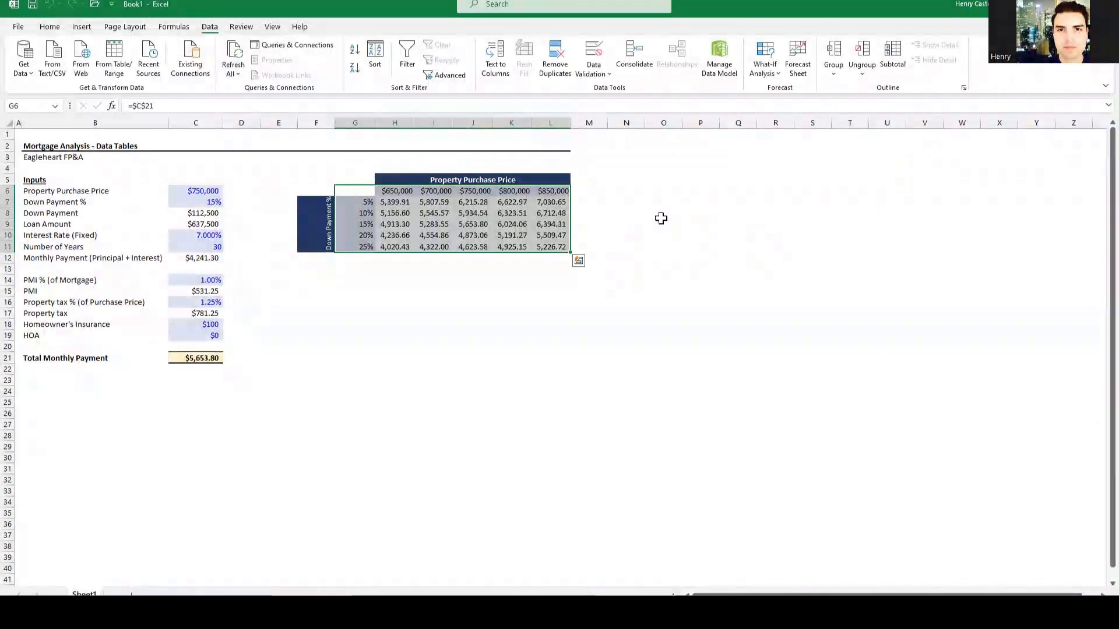
Step: Give result cell J9 a light yellow fill and compare it with C21's $5,653.80
left_click(466, 223)
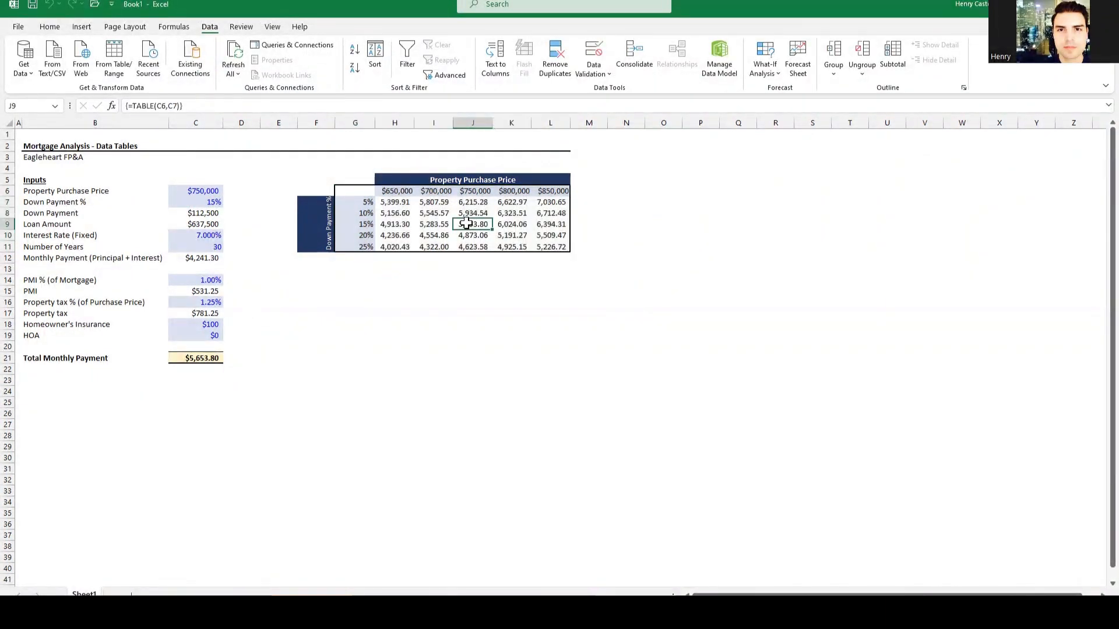
left_click(48, 27)
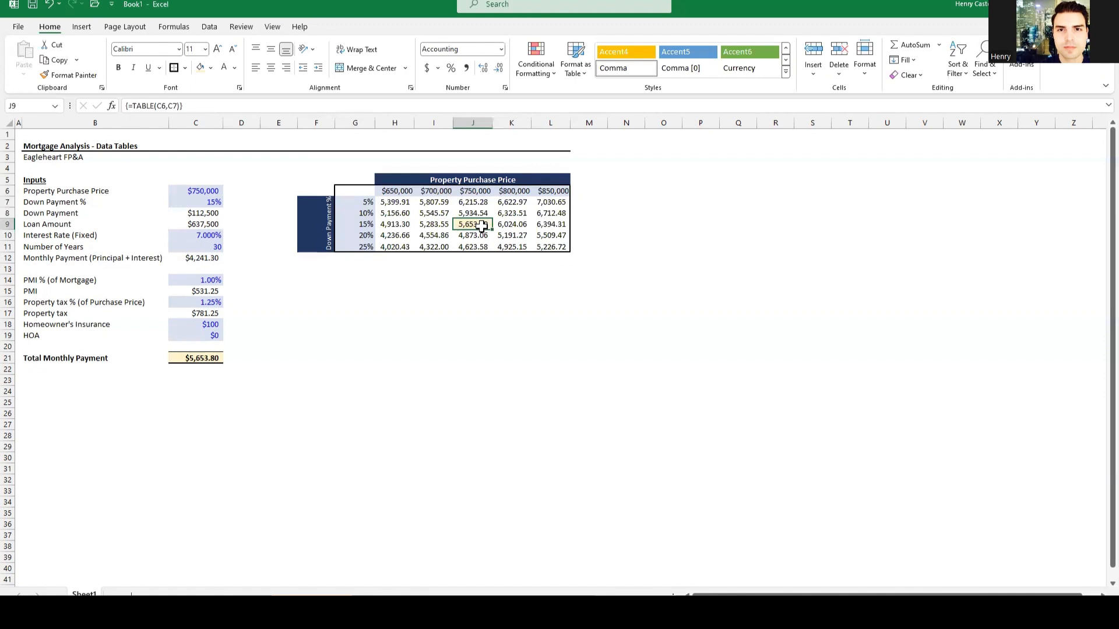
left_click(187, 358)
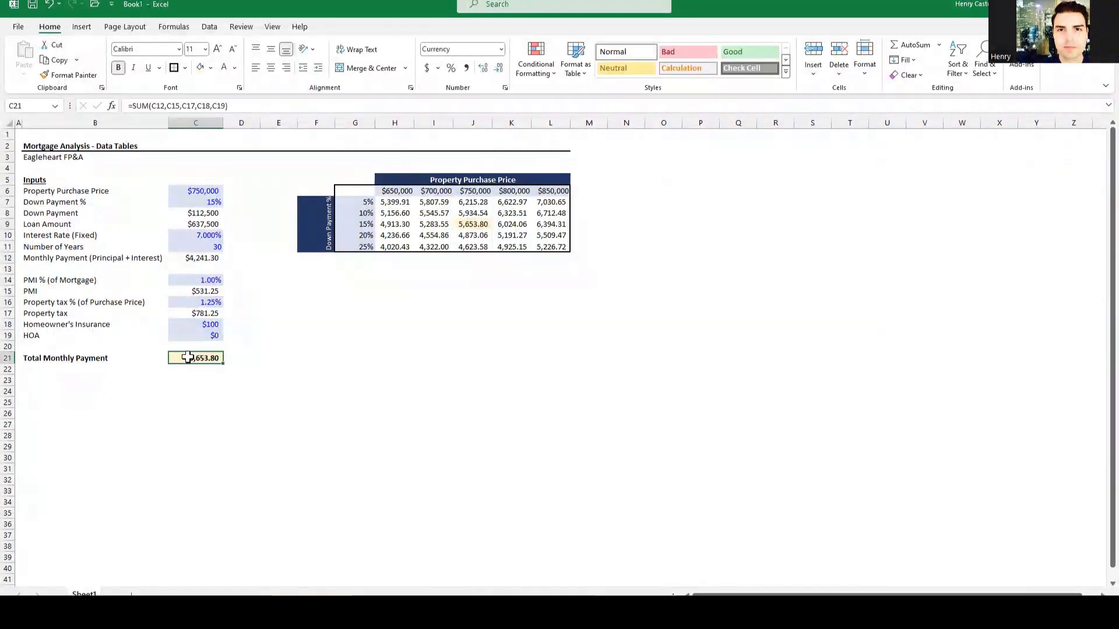
left_click(462, 224)
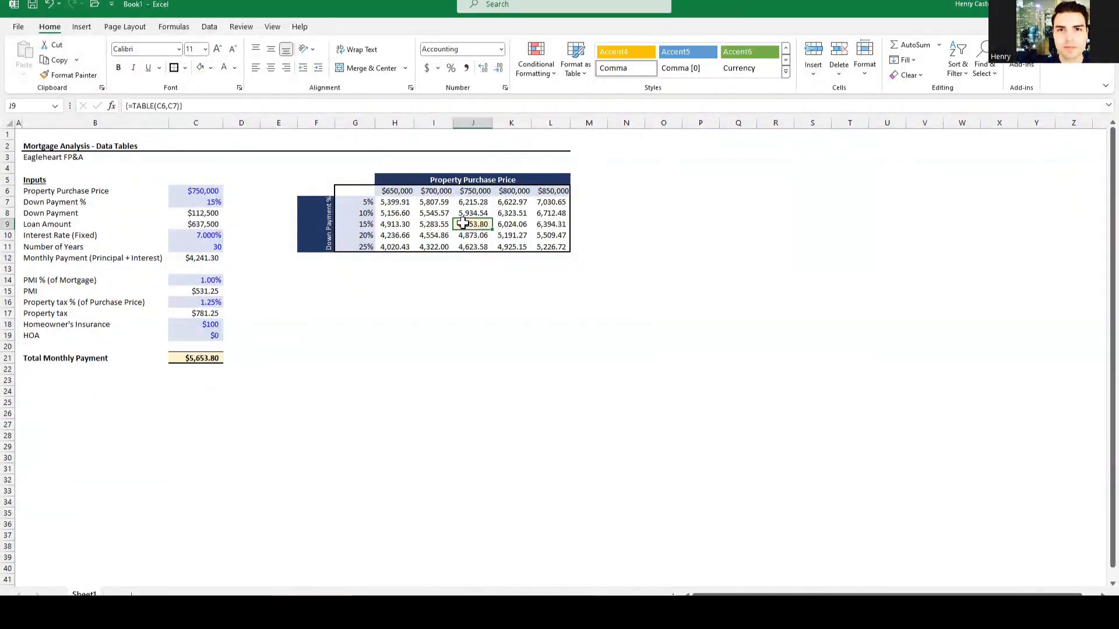
Step: Confirm workbook calculation is still Automatic, then select the data table F5:L11
left_click(175, 28)
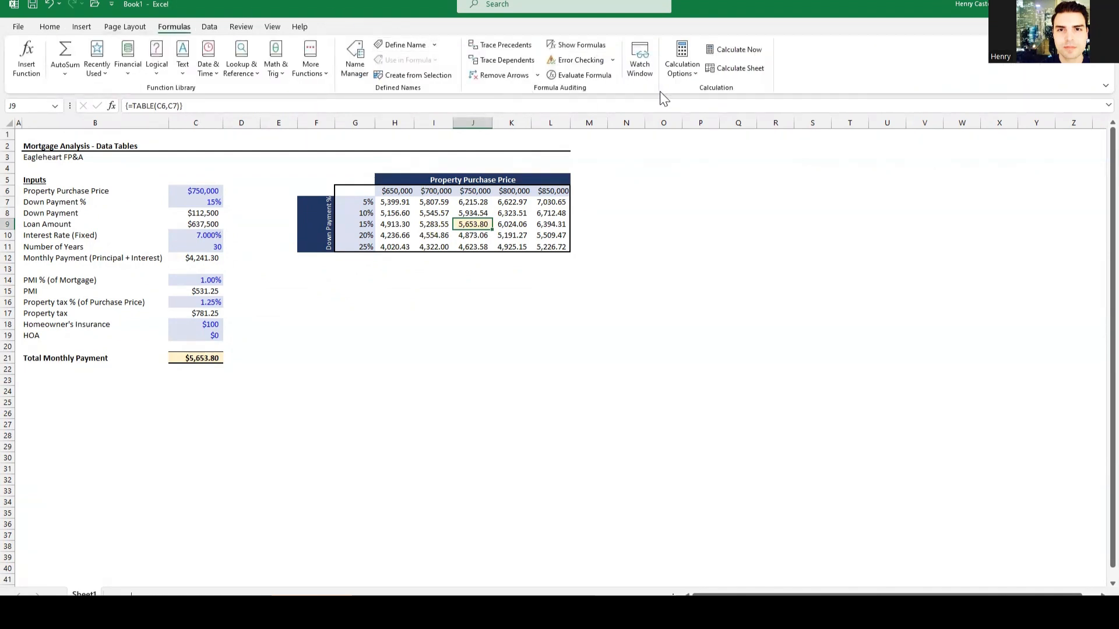
left_click(682, 69)
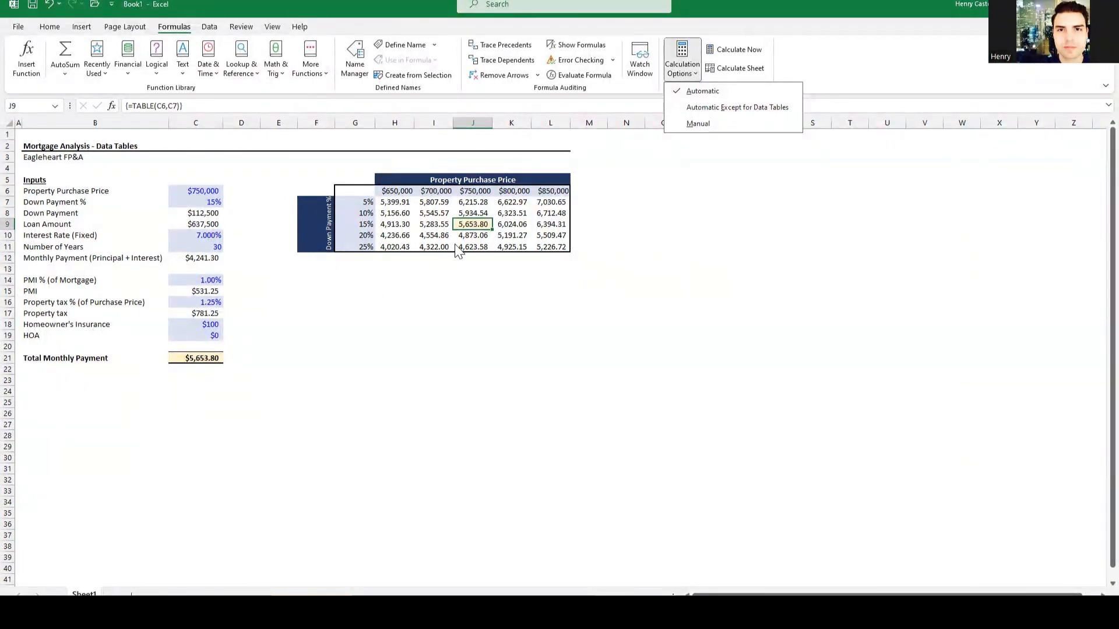
left_click(441, 272)
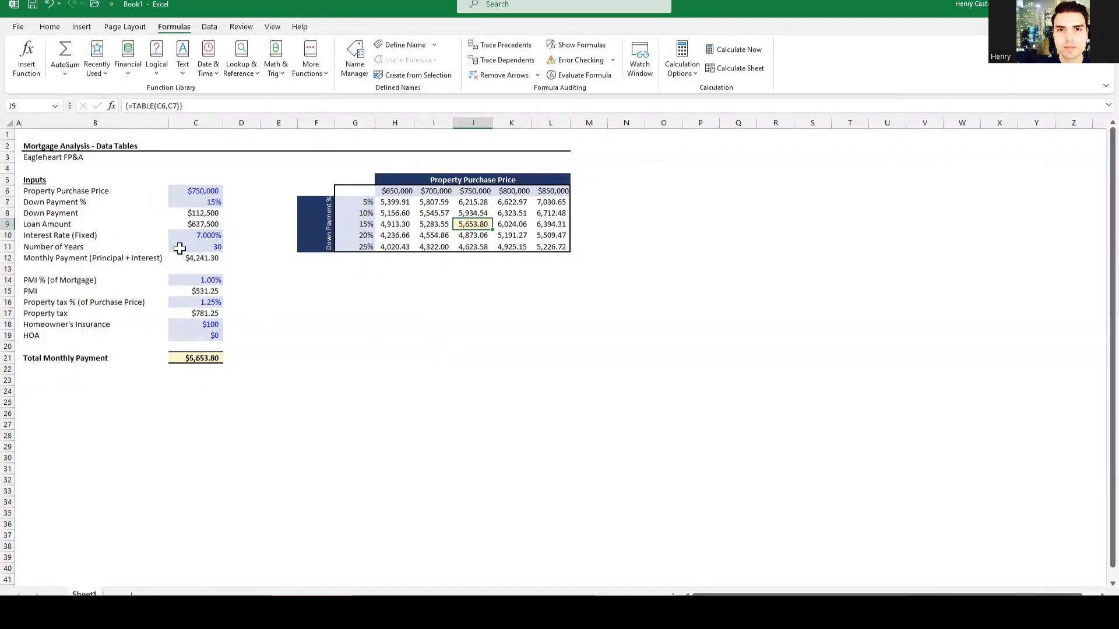
left_click_drag(319, 179, 547, 239)
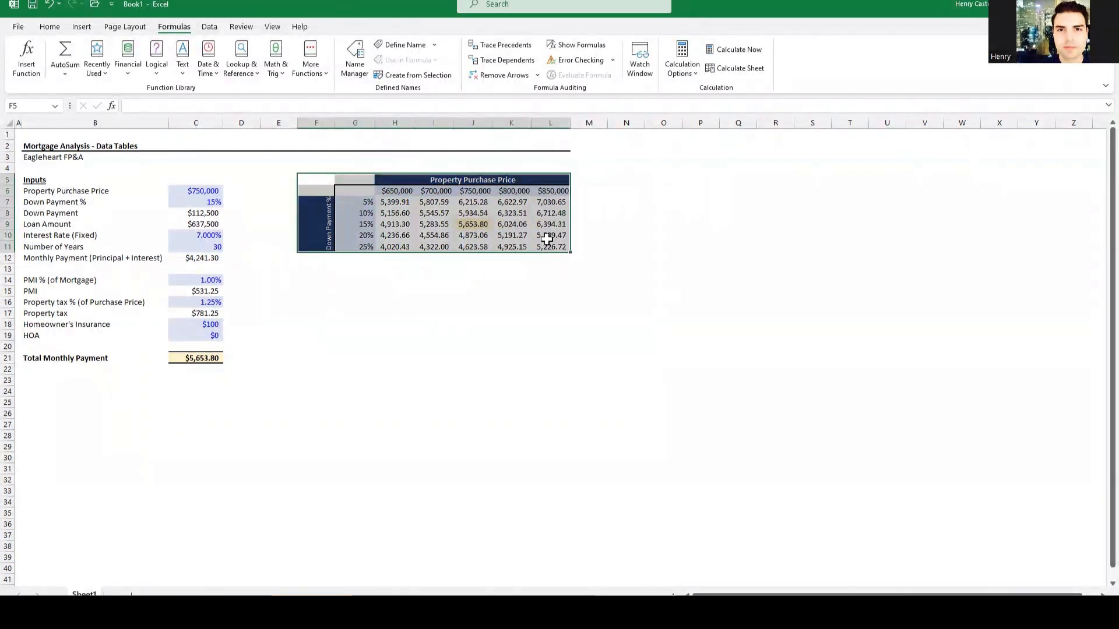
Step: Copy the data table F5:L11 to F14 and compare the pasted cells with the original
key("ctrl+c")
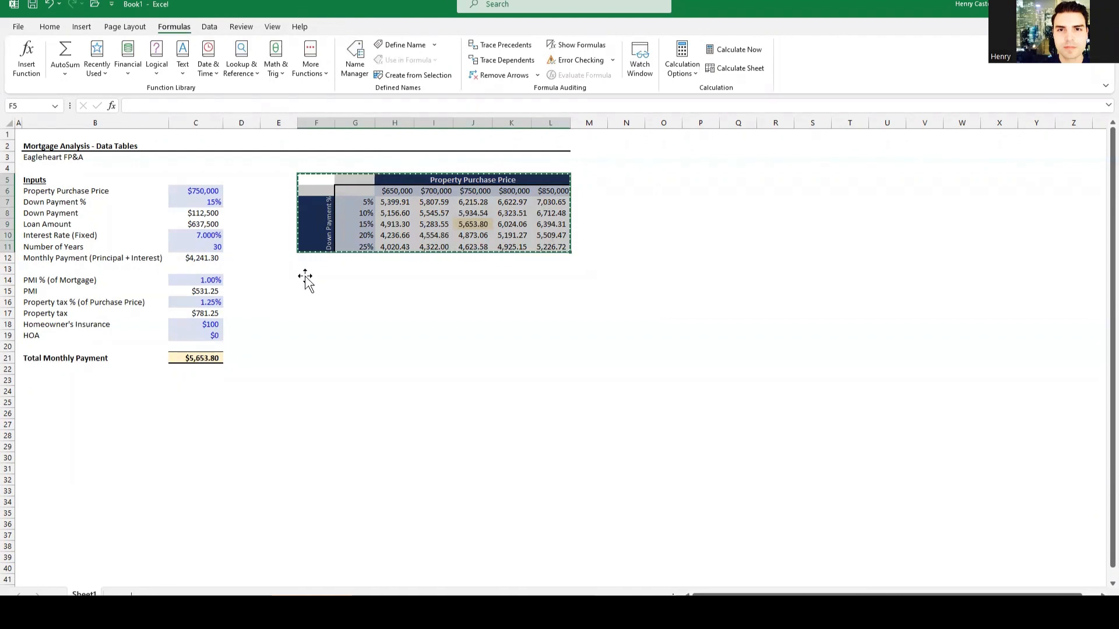
left_click(304, 276)
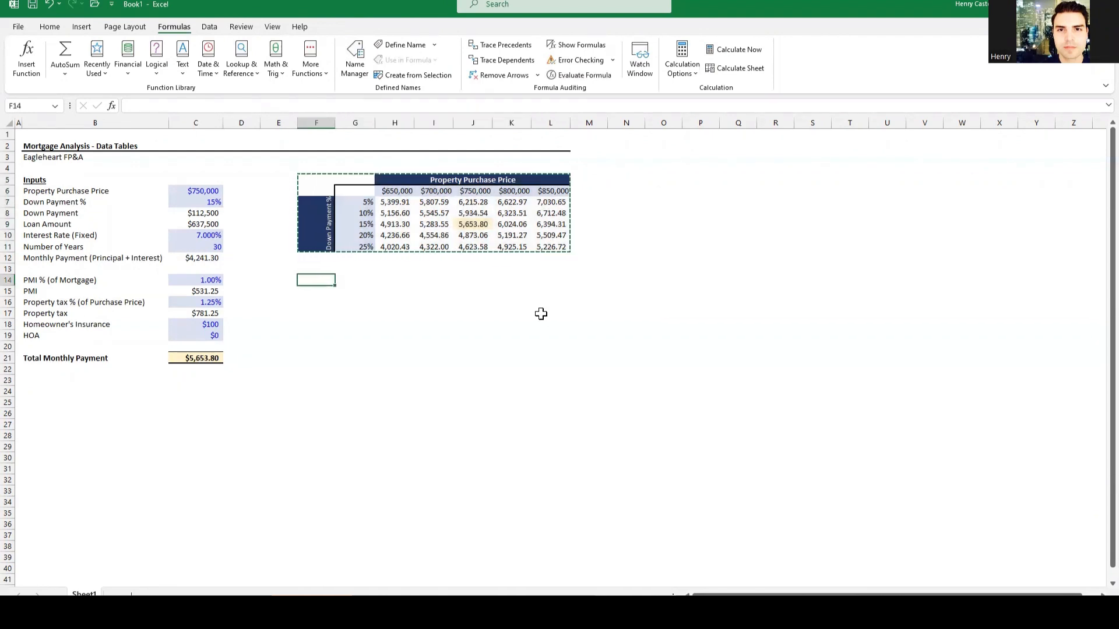
key("ctrl+v")
left_click(588, 392)
key("Escape")
left_click(361, 292)
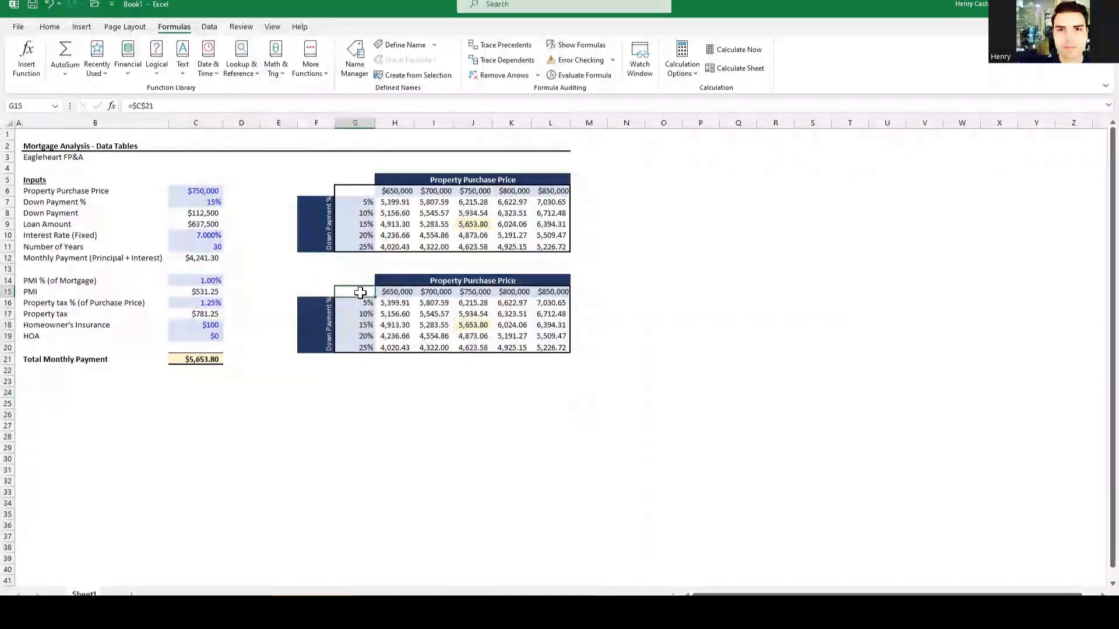
left_click(392, 303)
left_click(392, 216)
left_click(450, 210)
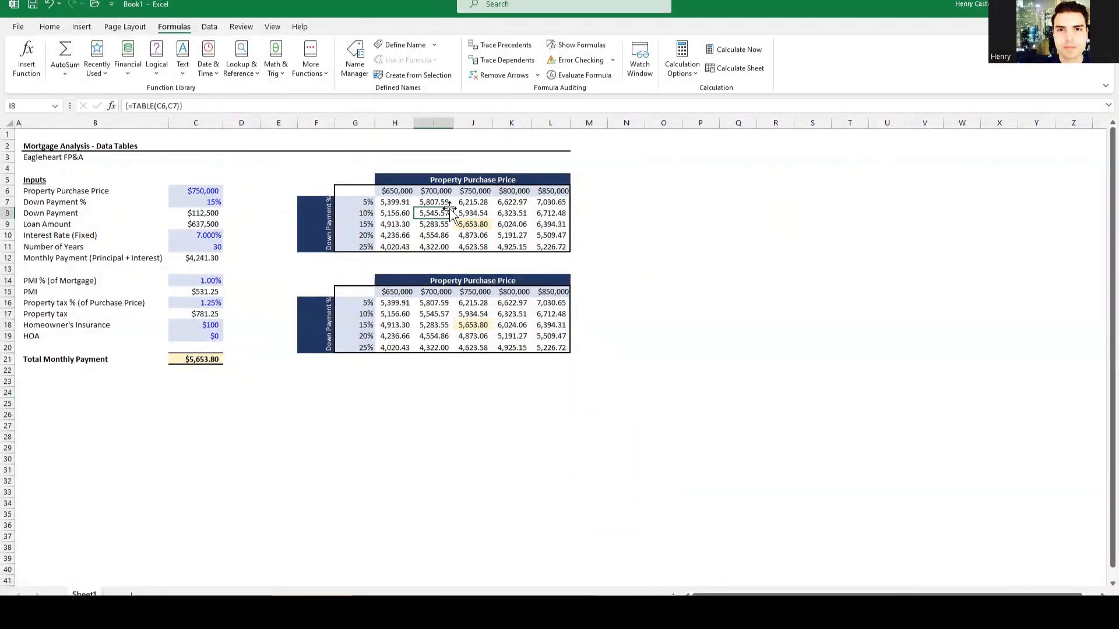
Step: Clear the pasted result values in H16:L20, keeping the headers
left_click(393, 302)
left_click_drag(395, 303, 541, 346)
key("Delete")
left_click(534, 338)
left_click_drag(411, 282, 544, 292)
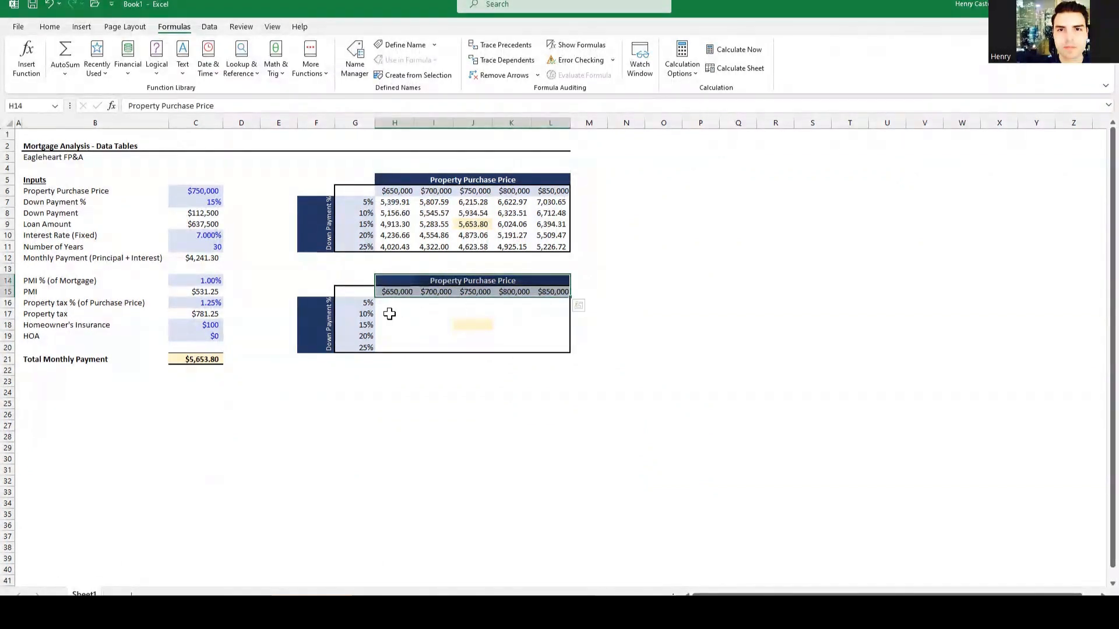
Step: Relabel the second table's Down Payment % heading as 'Interest Rates %'
left_click(357, 313)
left_click(314, 319)
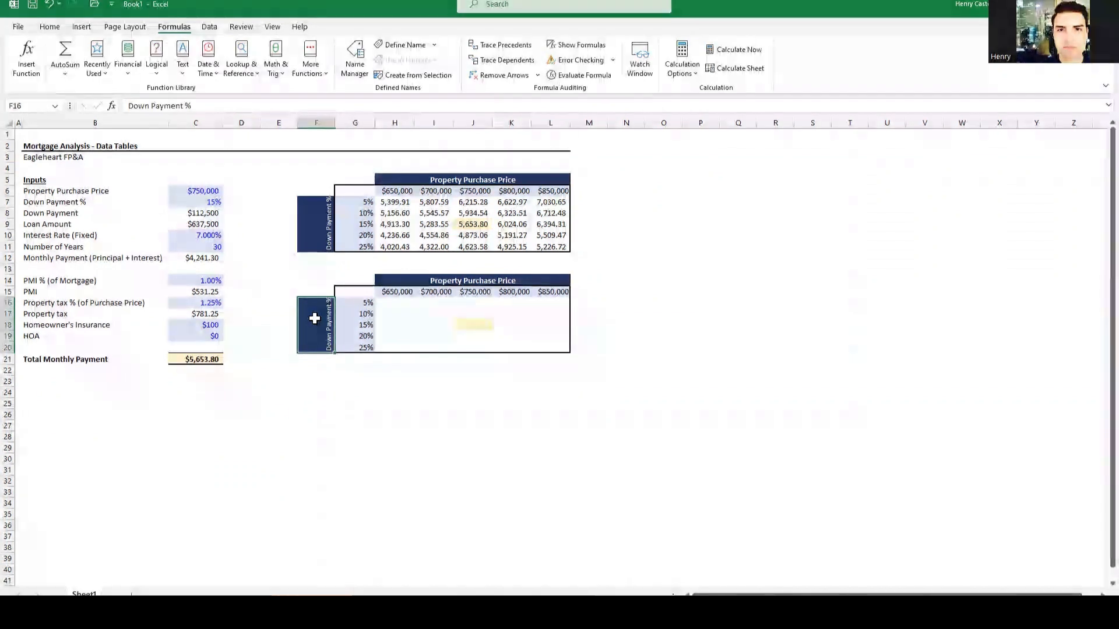
type("Interest Rat")
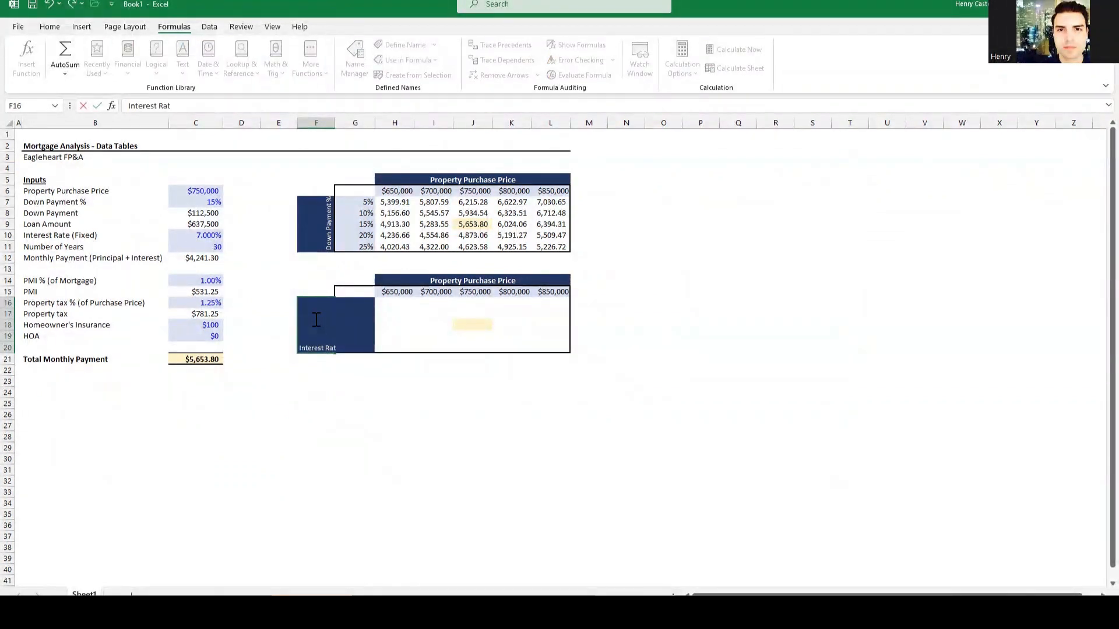
key("Return")
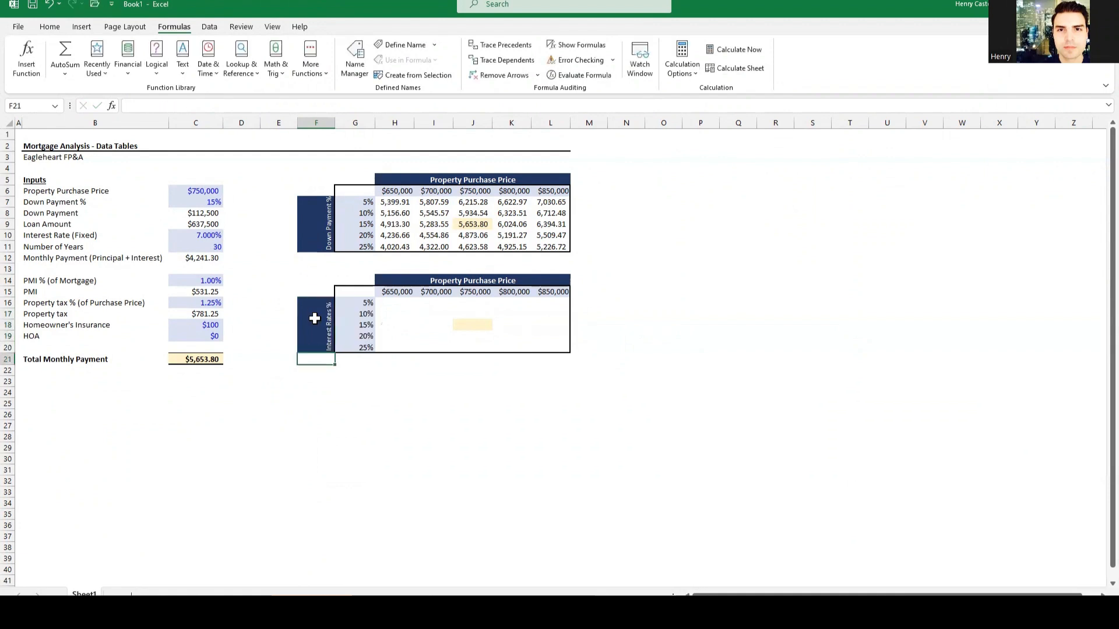
Step: Clear the old 5%–25% rates in G16:G20 and enter 7% in G18
key("Right")
key("Up")
key("Up")
key("Up")
key("Up")
key("Up")
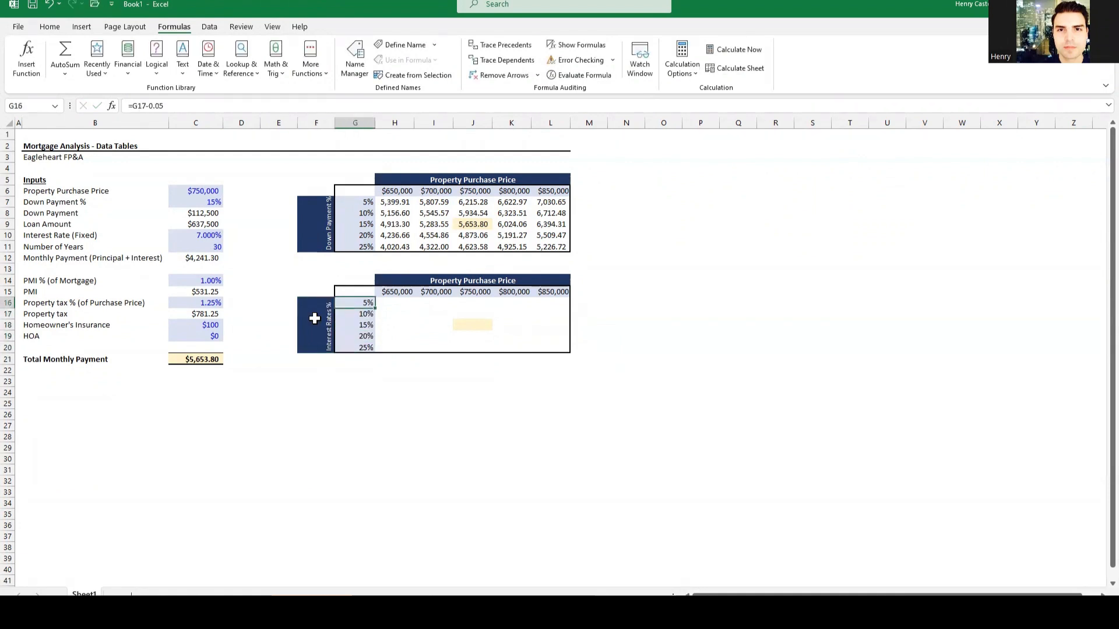
key("ctrl+shift+Down")
key("Delete")
key("Return")
key("Return")
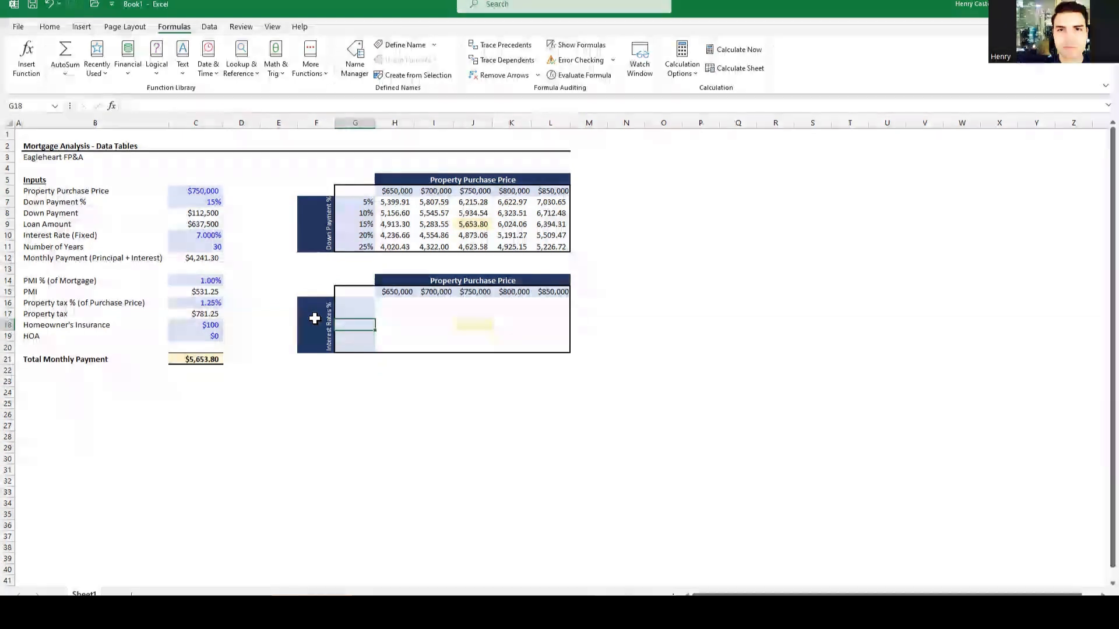
type("7%")
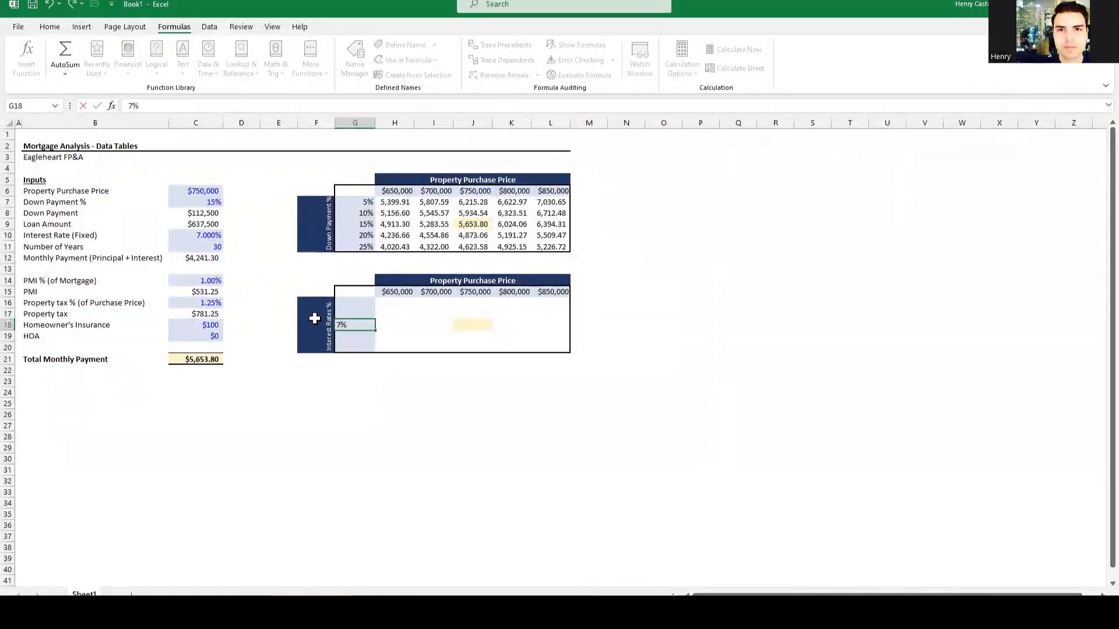
key("Return")
key("Up")
key("Up")
key("Up")
key("shift+Down")
key("shift+Down")
key("shift+Down")
key("shift+Down")
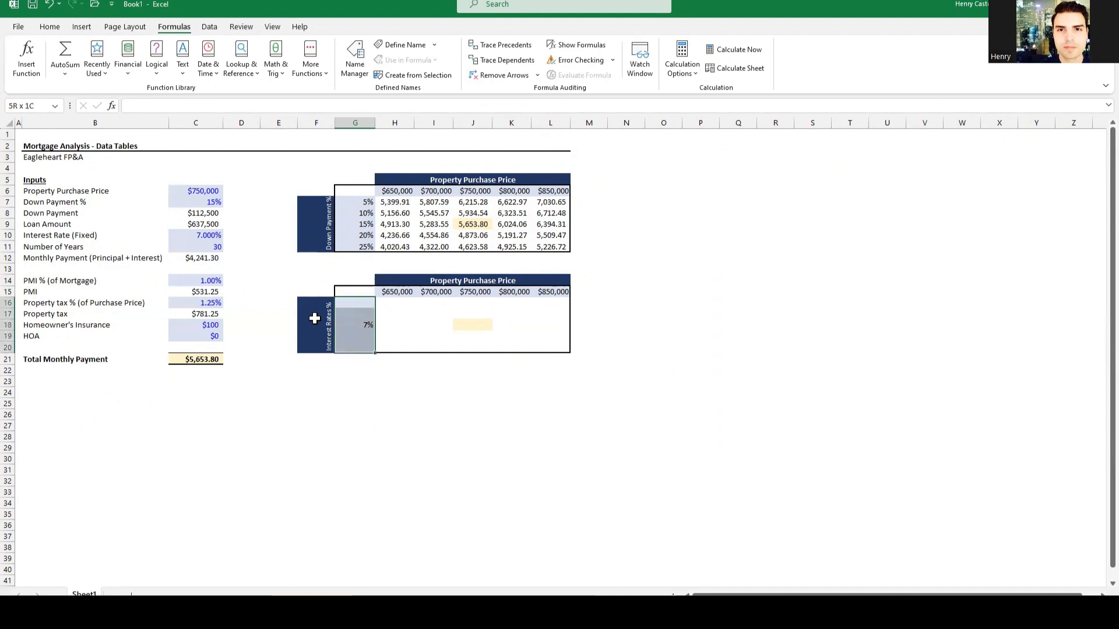
Step: Show more rate decimals and add step-up formulas in G19:G20 giving 7.500% and 8.000%
left_click(49, 27)
left_click(483, 68)
left_click(483, 68)
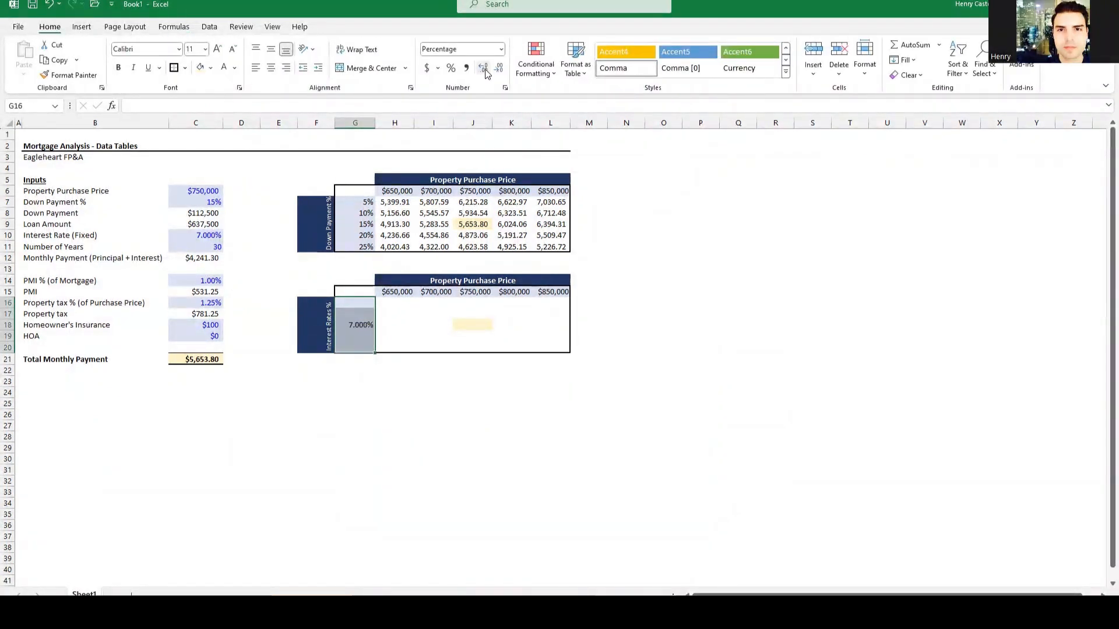
left_click(450, 382)
left_click(366, 336)
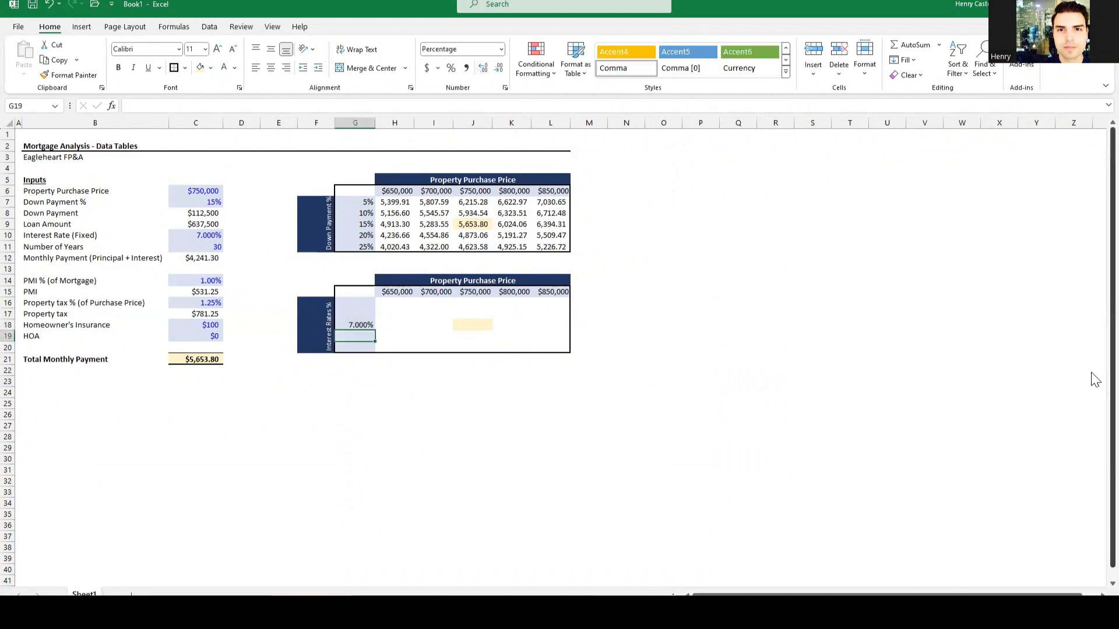
type("=")
key("Up")
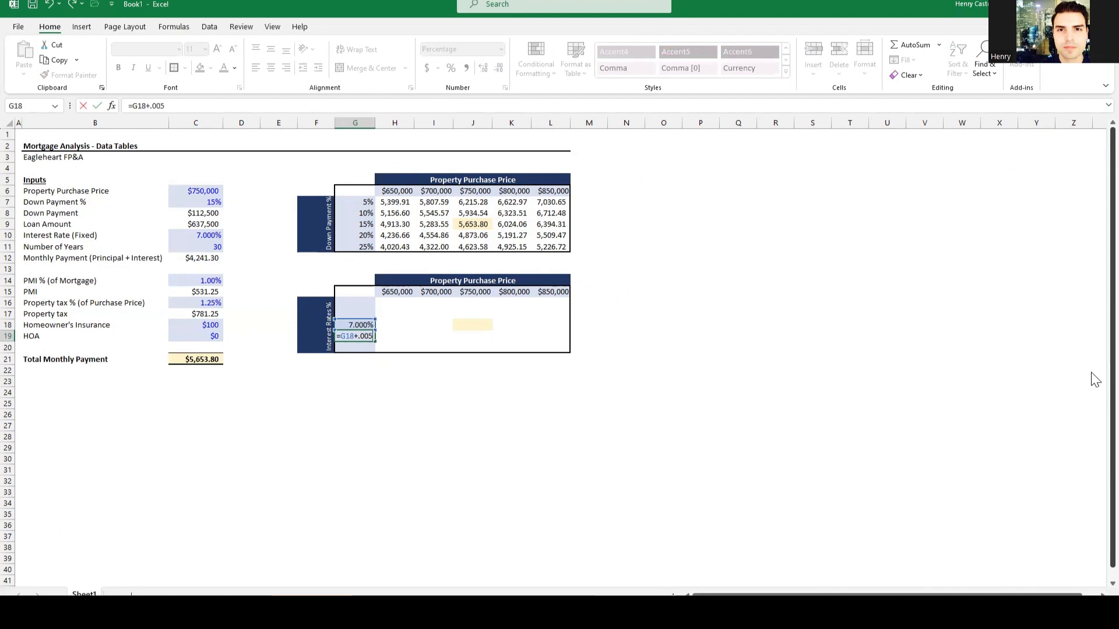
key("Return")
key("Up")
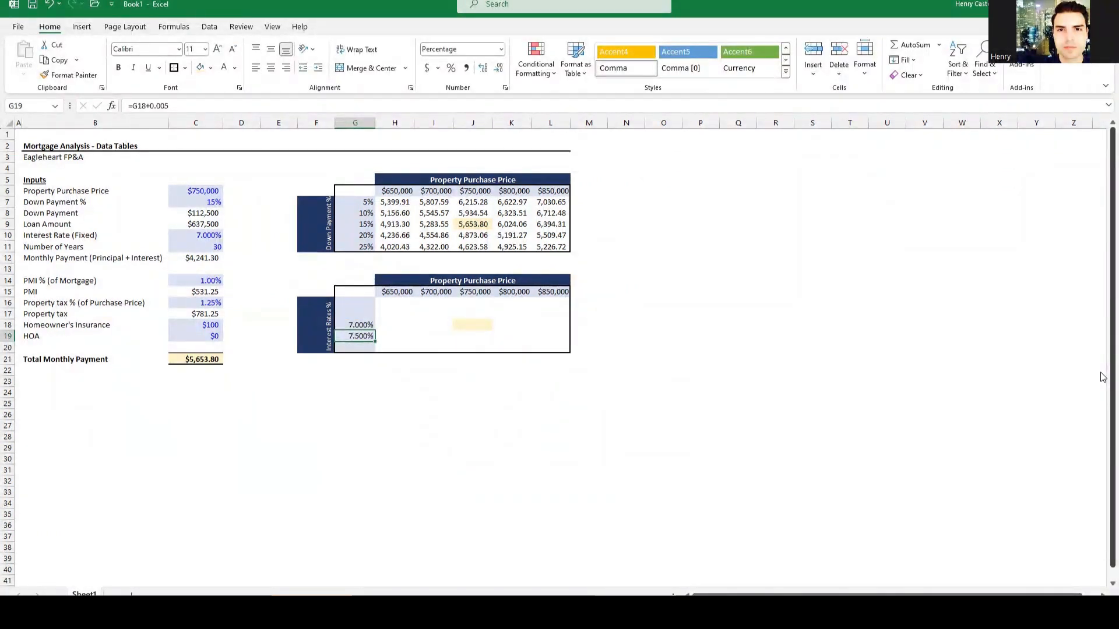
key("ctrl+c")
key("Down")
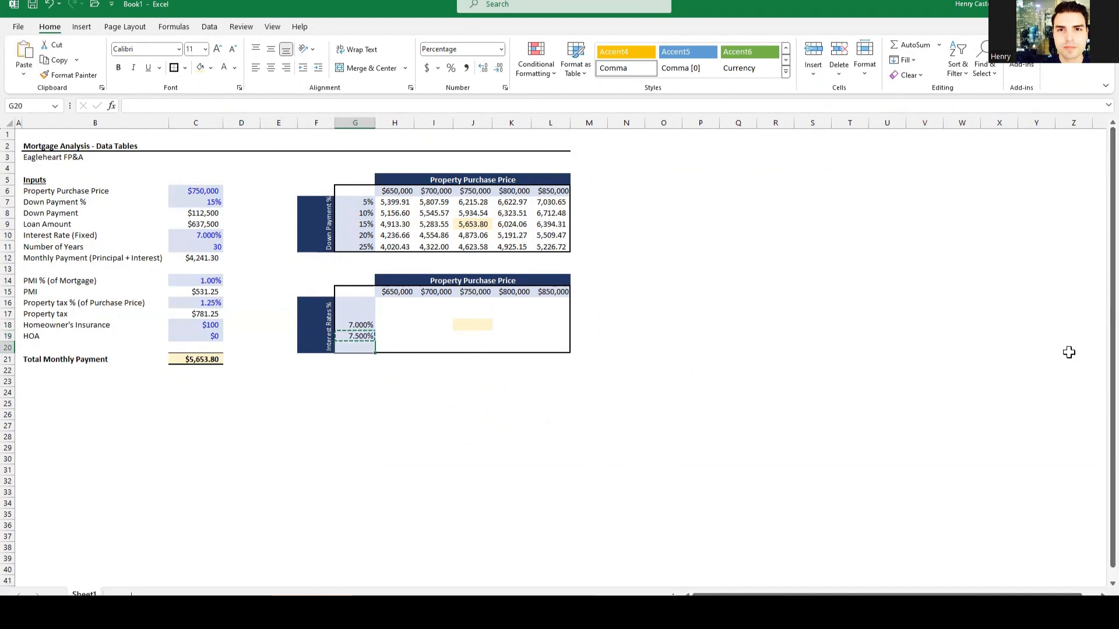
key("ctrl+alt+v")
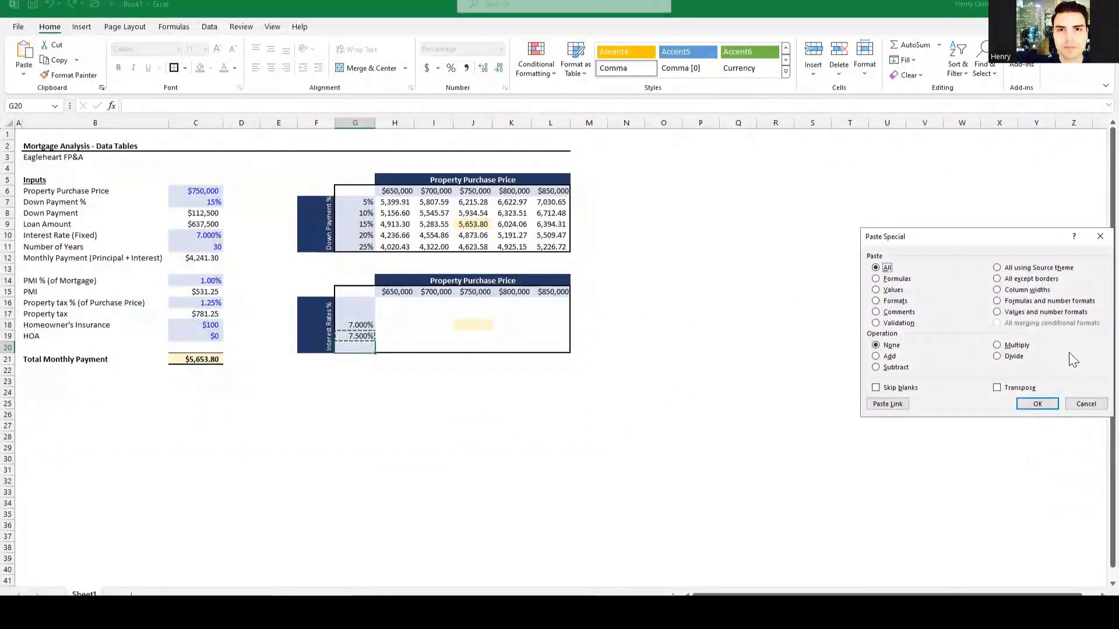
key("f")
key("Return")
Step: Add step-down formulas in G17 and G16 giving 6.500% and 6.000%, then check the corner's =$C$21 link
key("Up")
key("Up")
key("Up")
type("=")
key("Down")
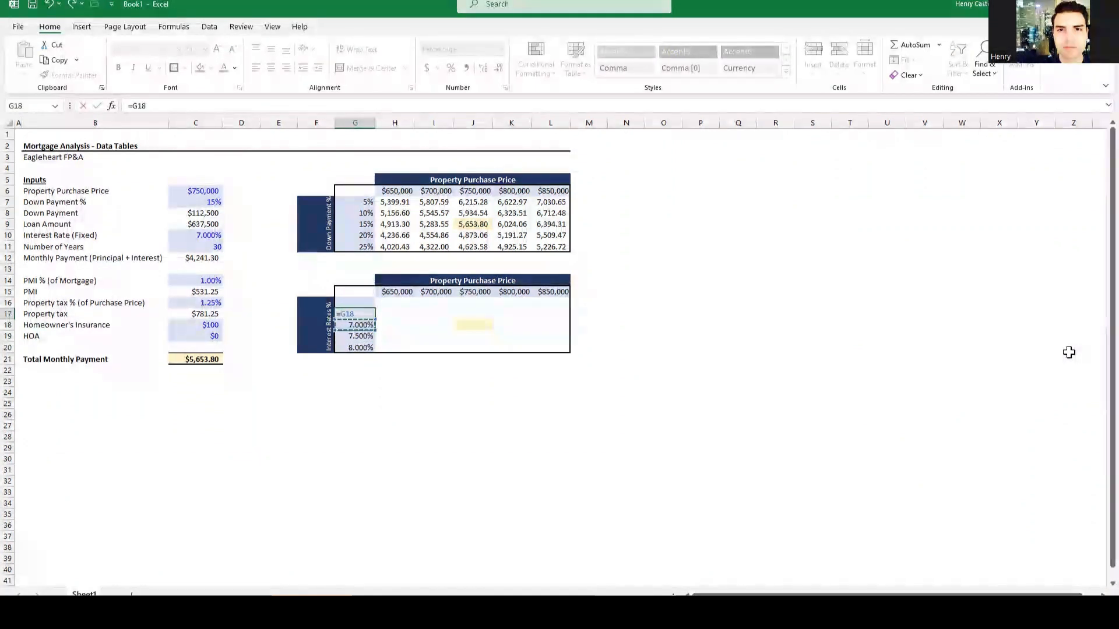
type("-.05")
key("Return")
key("Up")
key("ctrl+c")
key("Up")
key("ctrl+v")
key("Escape")
key("Up")
key("F2")
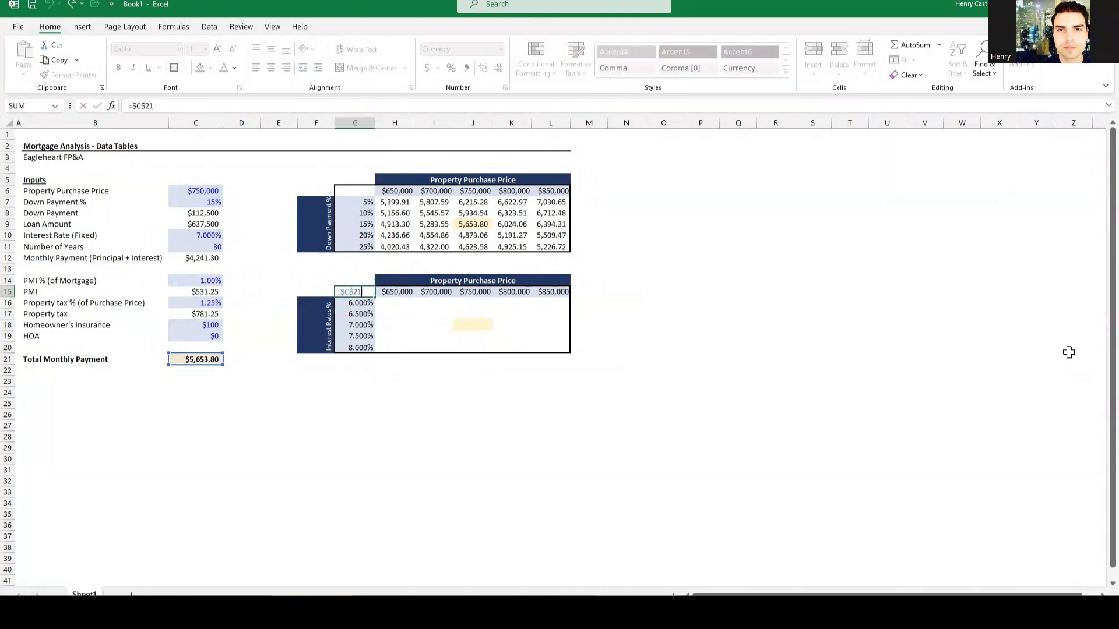
key("Escape")
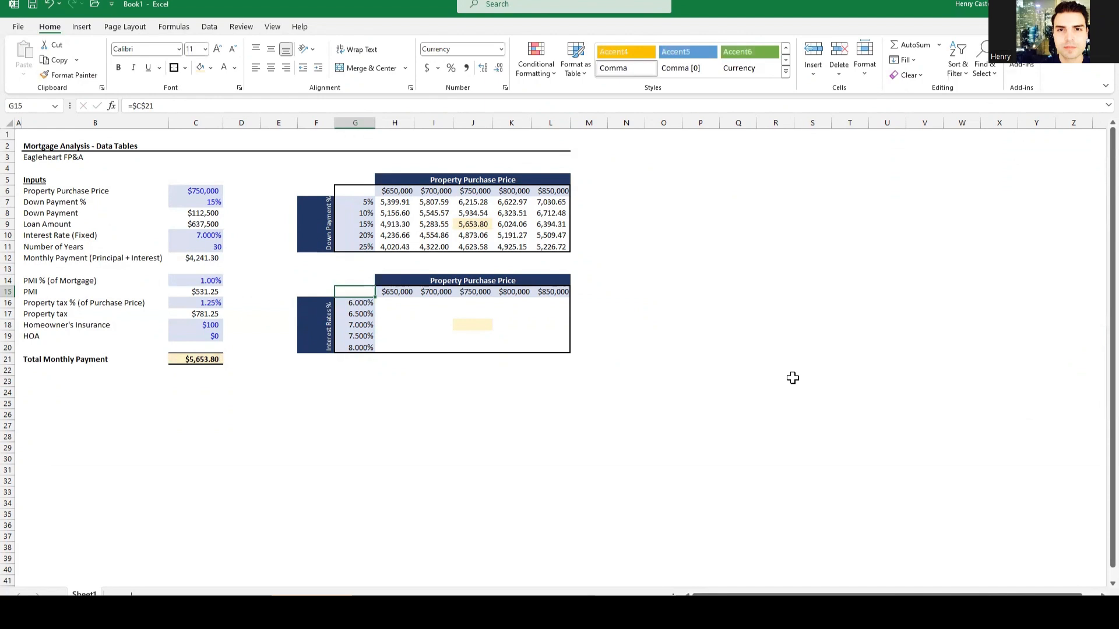
Step: Build a data table on G15:L20 with row input C6 (price) and column input C10 (rate)
left_click_drag(348, 291, 554, 347)
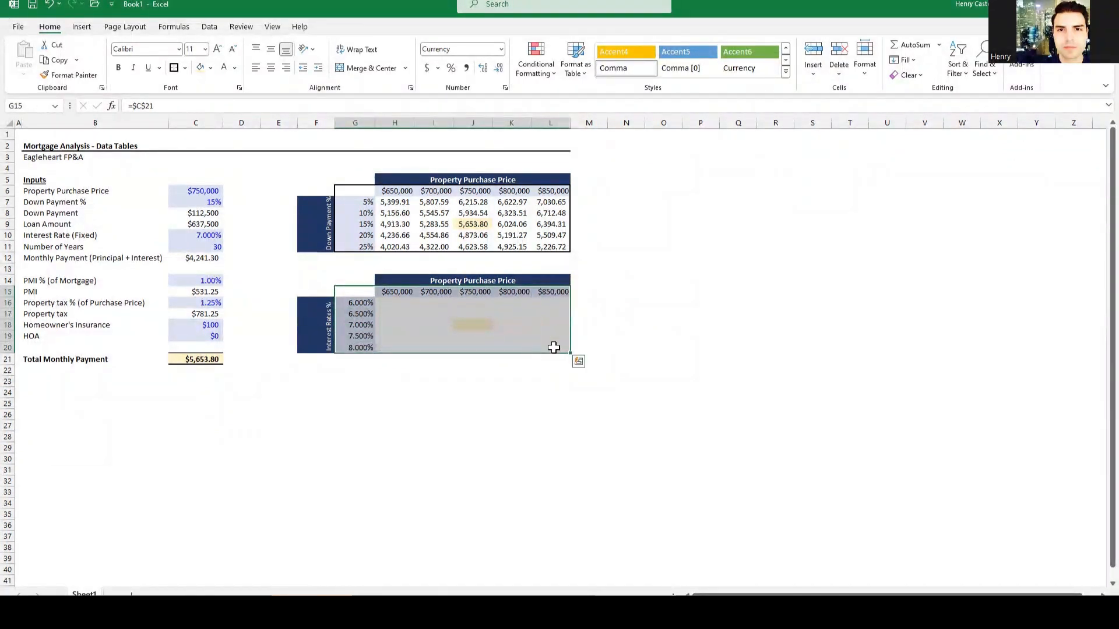
left_click(210, 27)
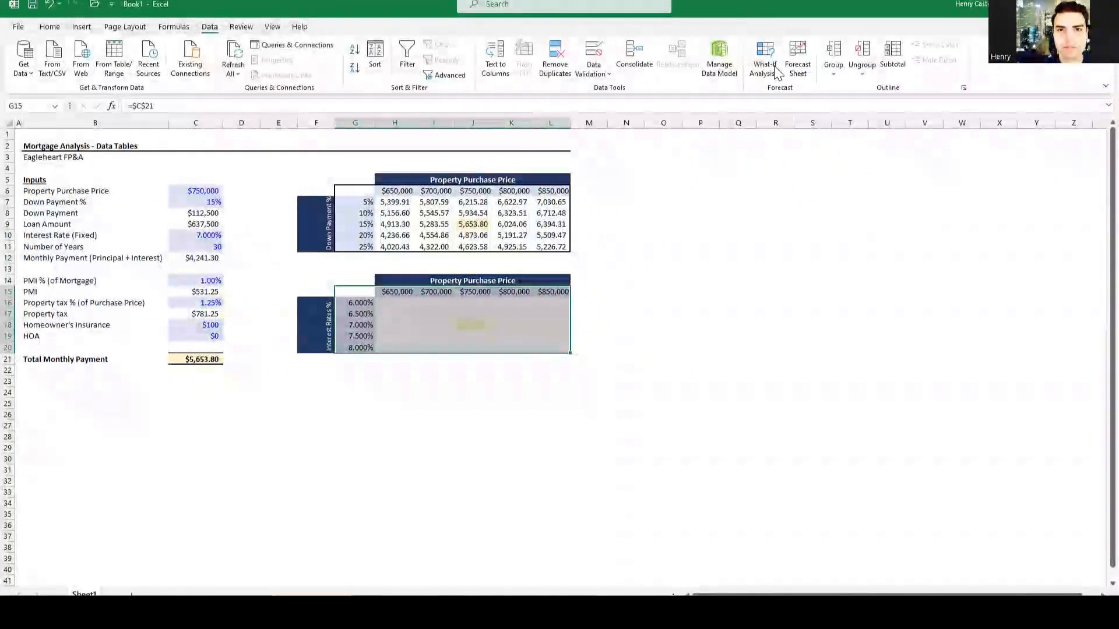
key("alt")
key("a")
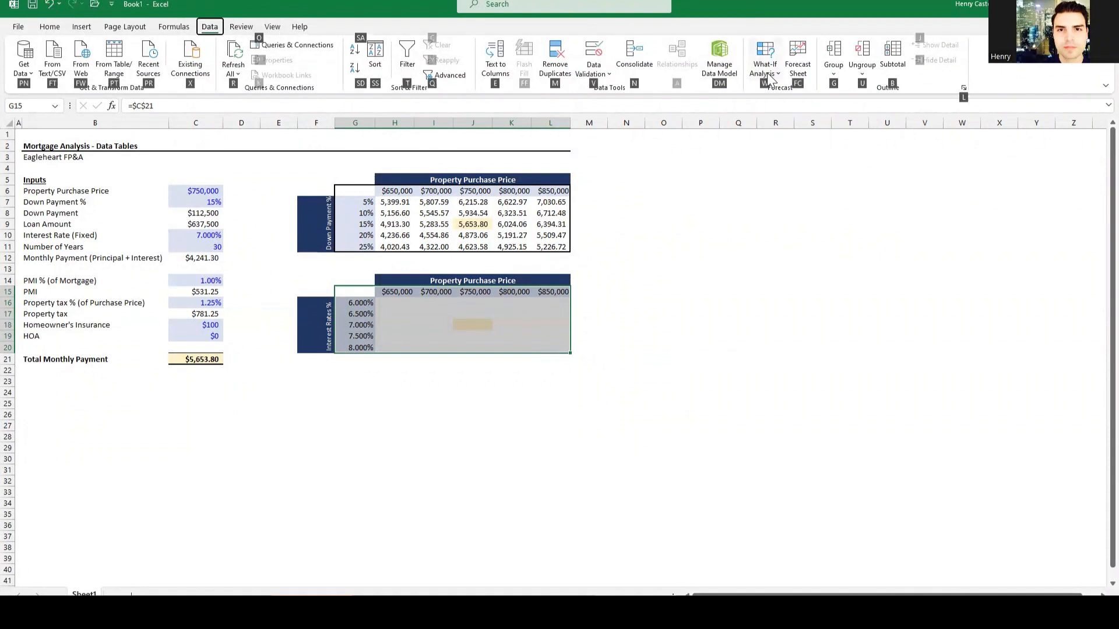
key("w")
key("t")
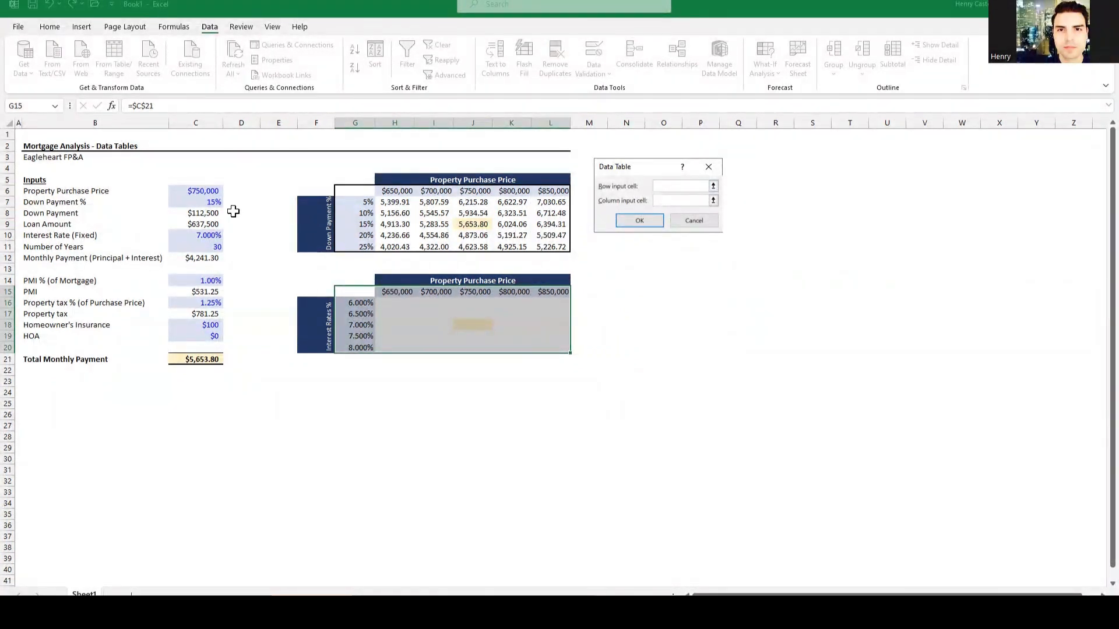
left_click(199, 189)
left_click(194, 237)
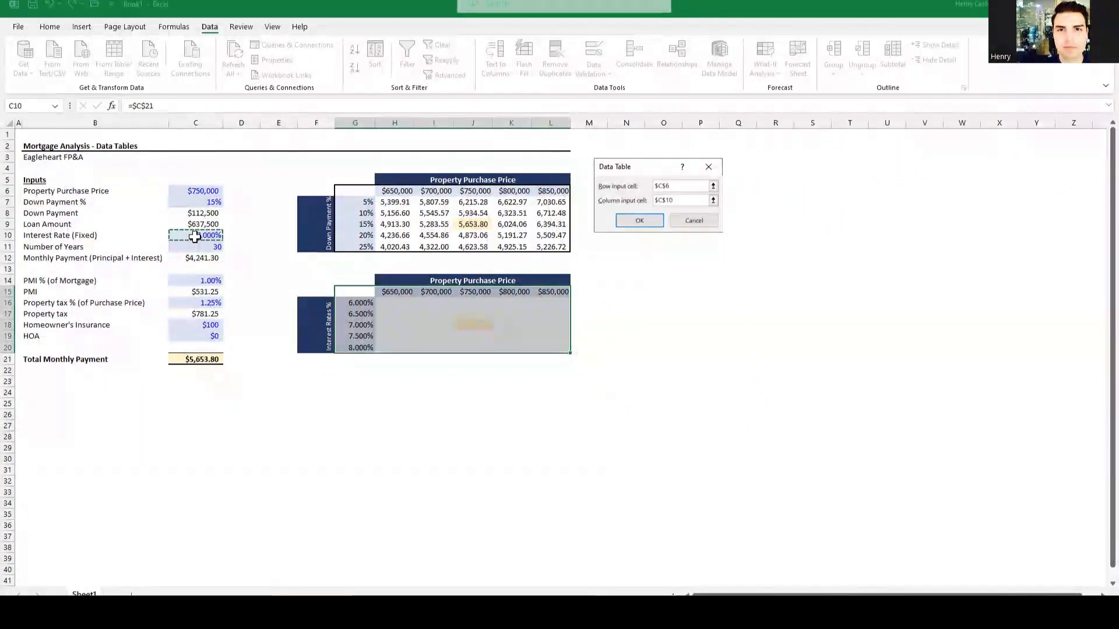
left_click(639, 221)
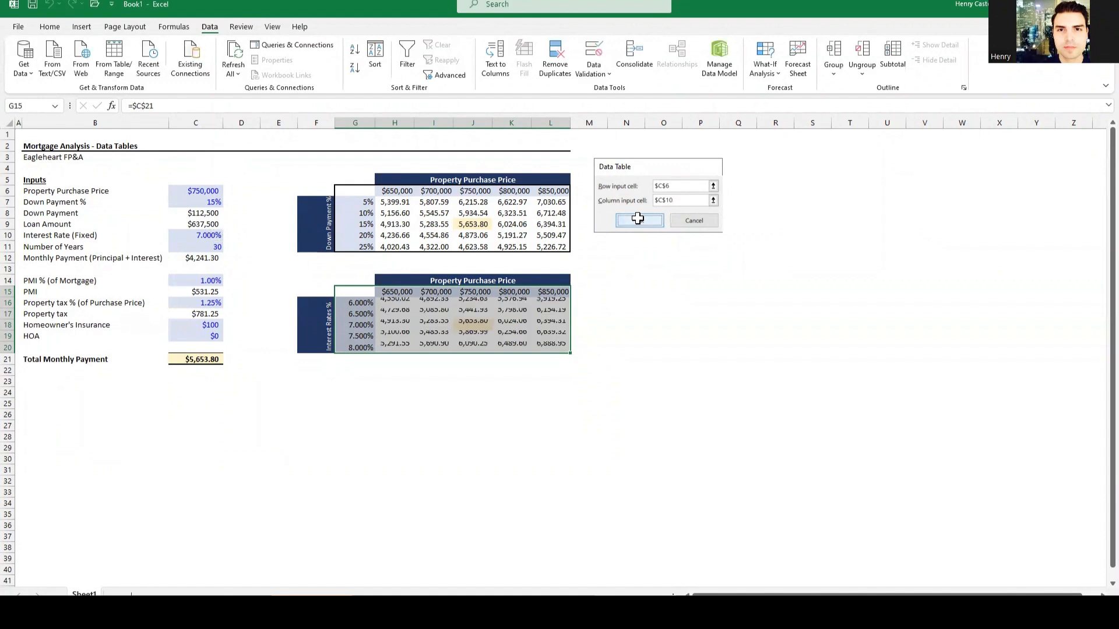
left_click(484, 327)
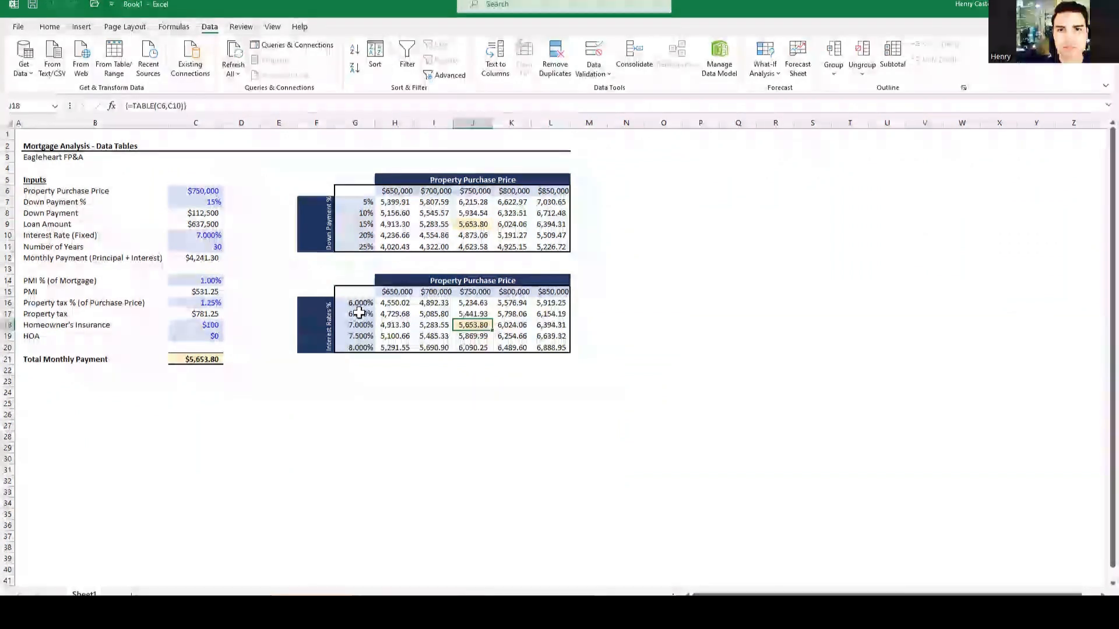
left_click_drag(319, 282, 542, 335)
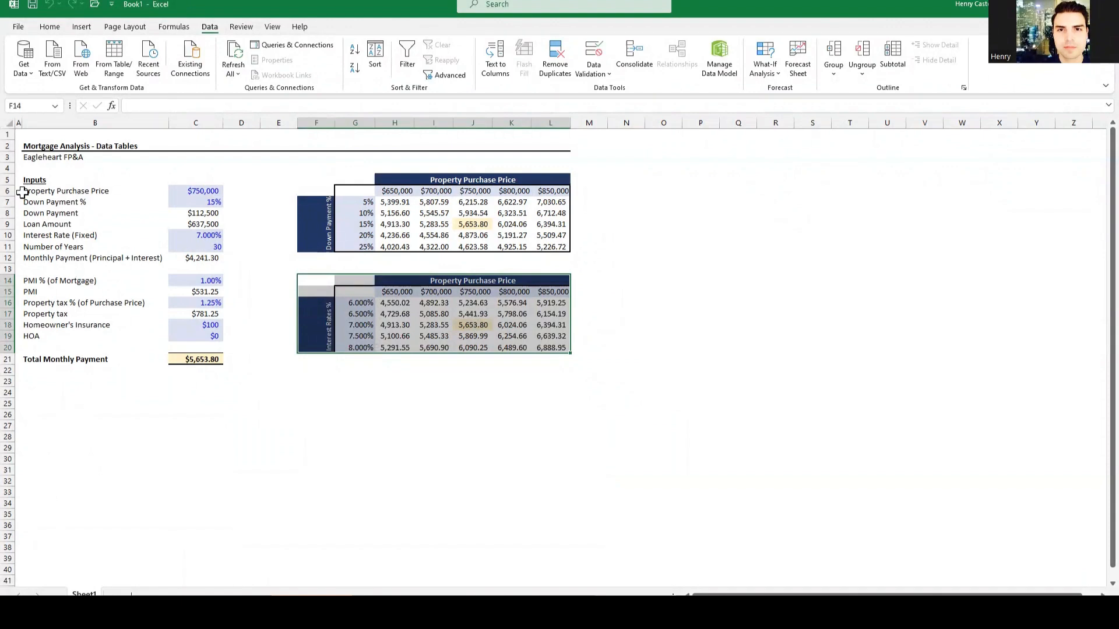
Step: Enter 20 as the Down Payment % in C7, bringing the total to $4,873.06
left_click(179, 201)
type("20")
key("ctrl+Return")
key("Return")
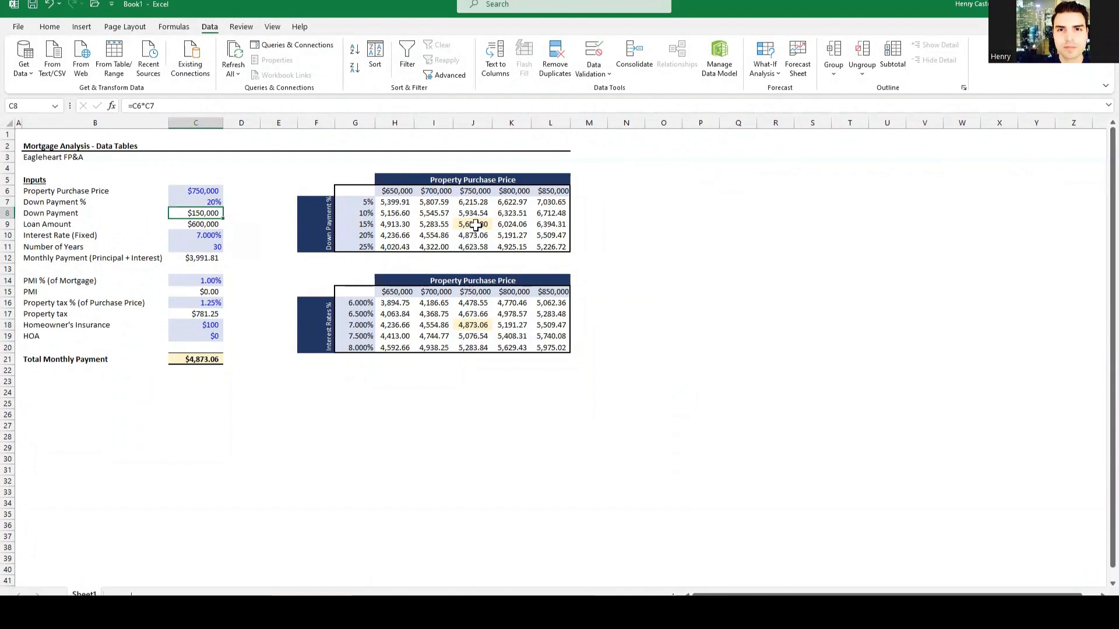
Step: Check the recalculated payments in J9, J18, J17 and K17 for $750,000 and $800,000
left_click(476, 225)
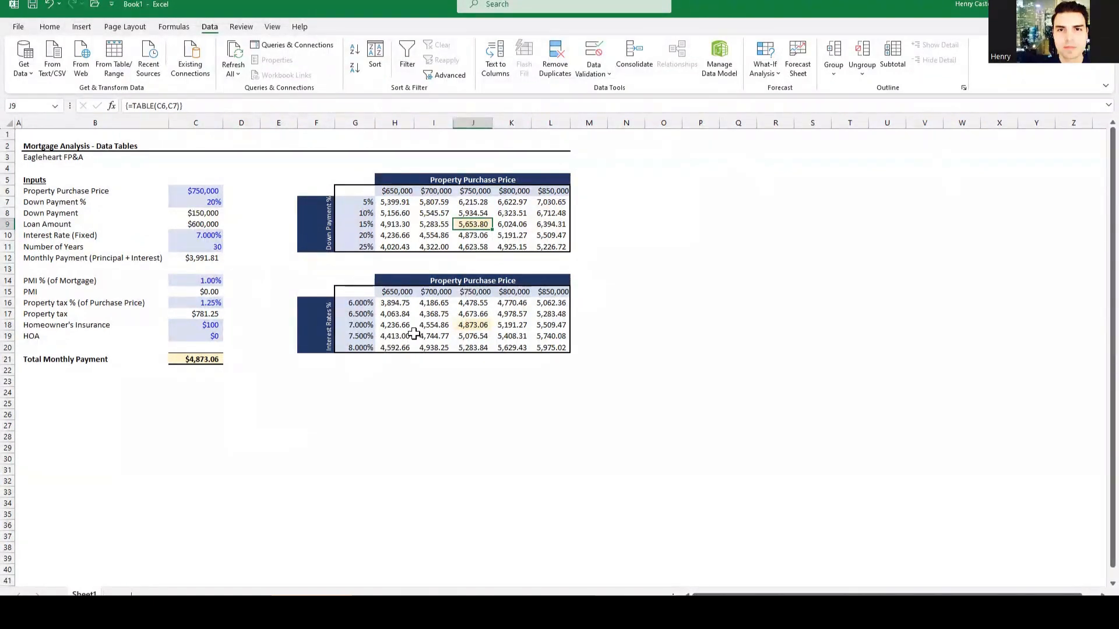
left_click(472, 326)
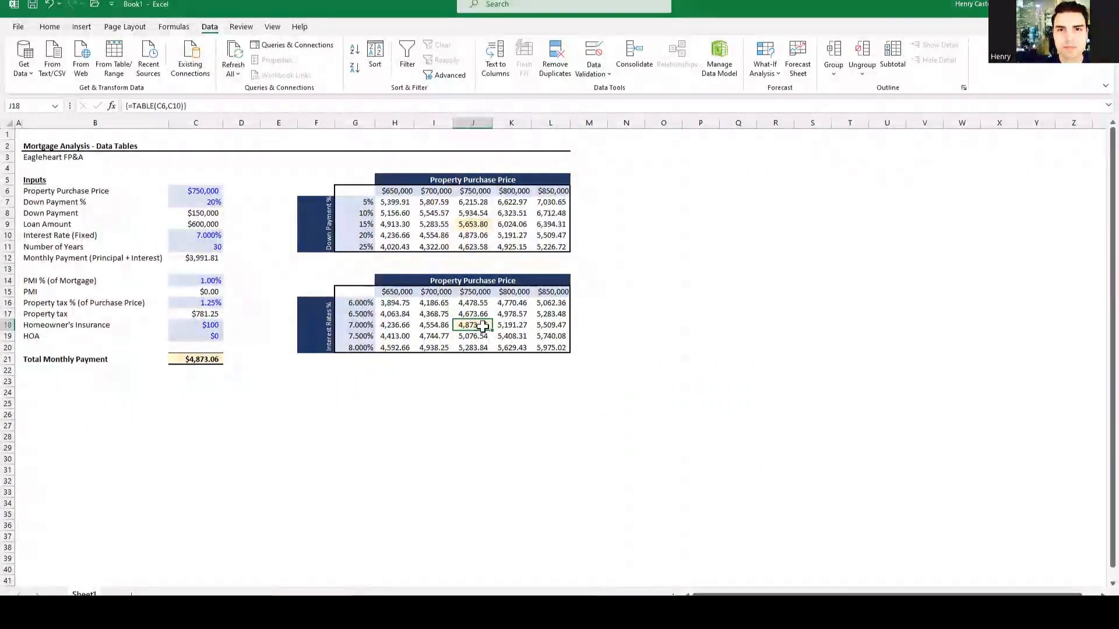
left_click(473, 315)
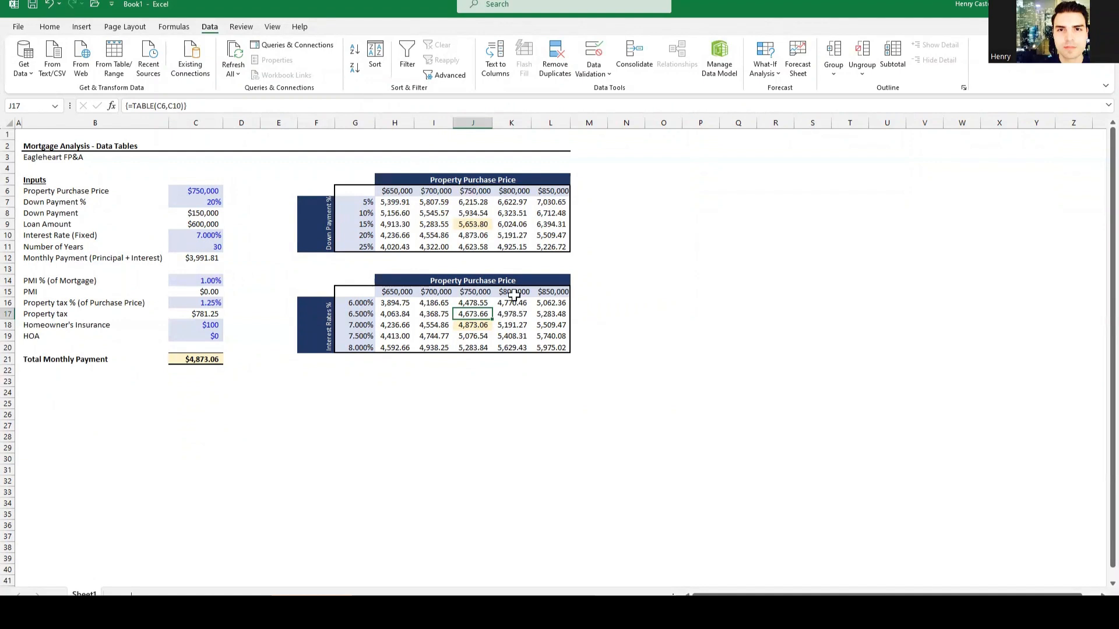
left_click(513, 314)
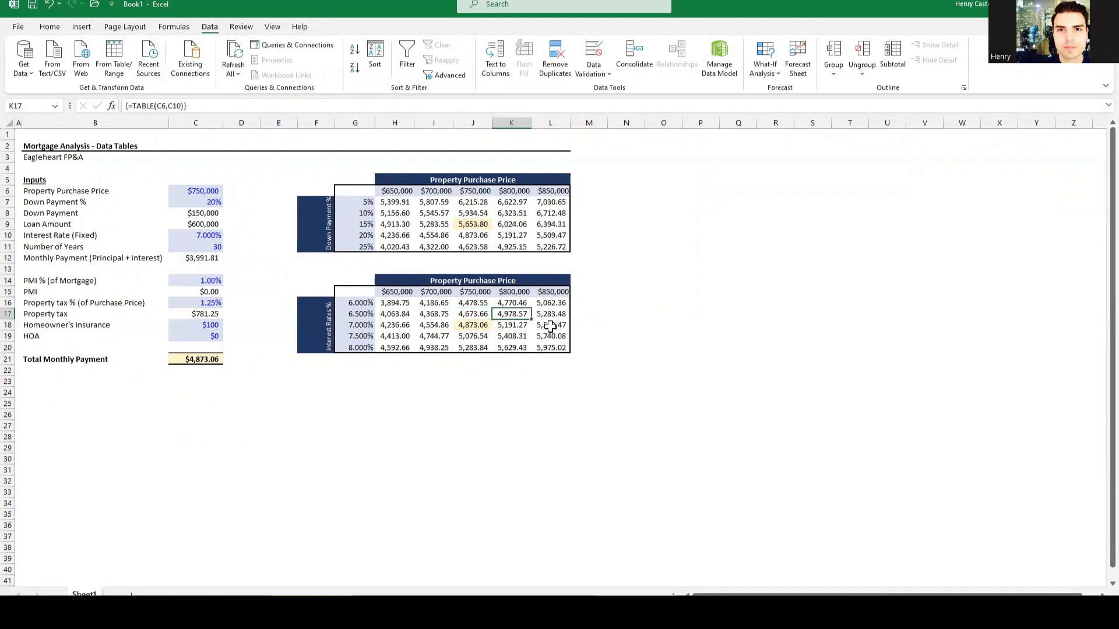